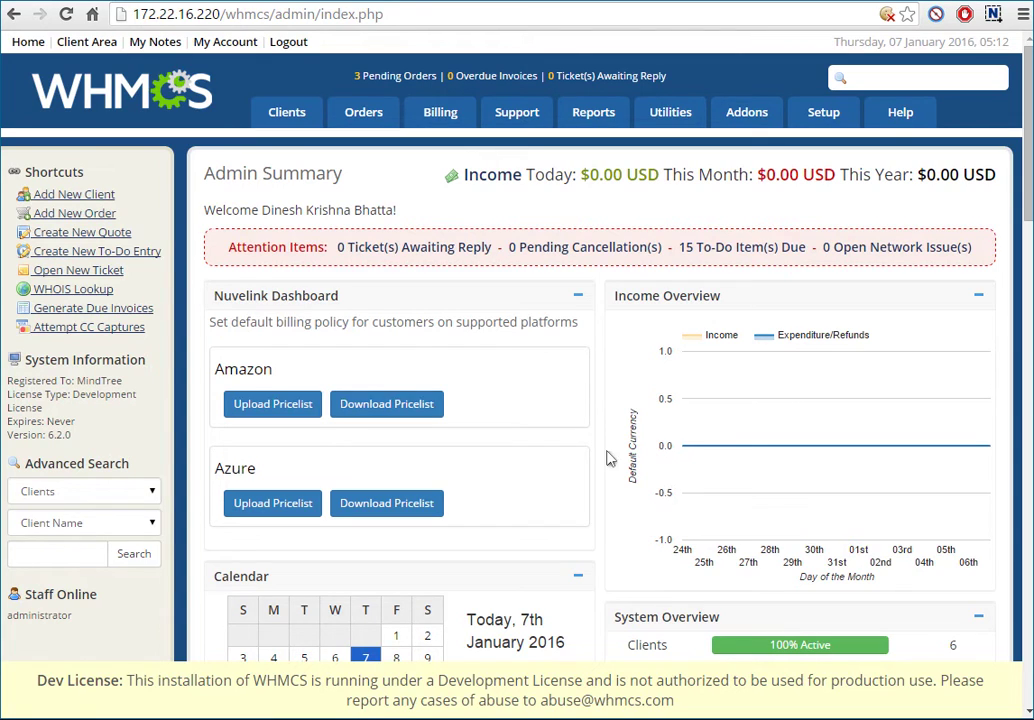
Unzip the WHMCSPlugin archive in the home folder and confirm the extracted files
{"action": "type", "text": "ls"}
{"action": "key", "text": "Return"}
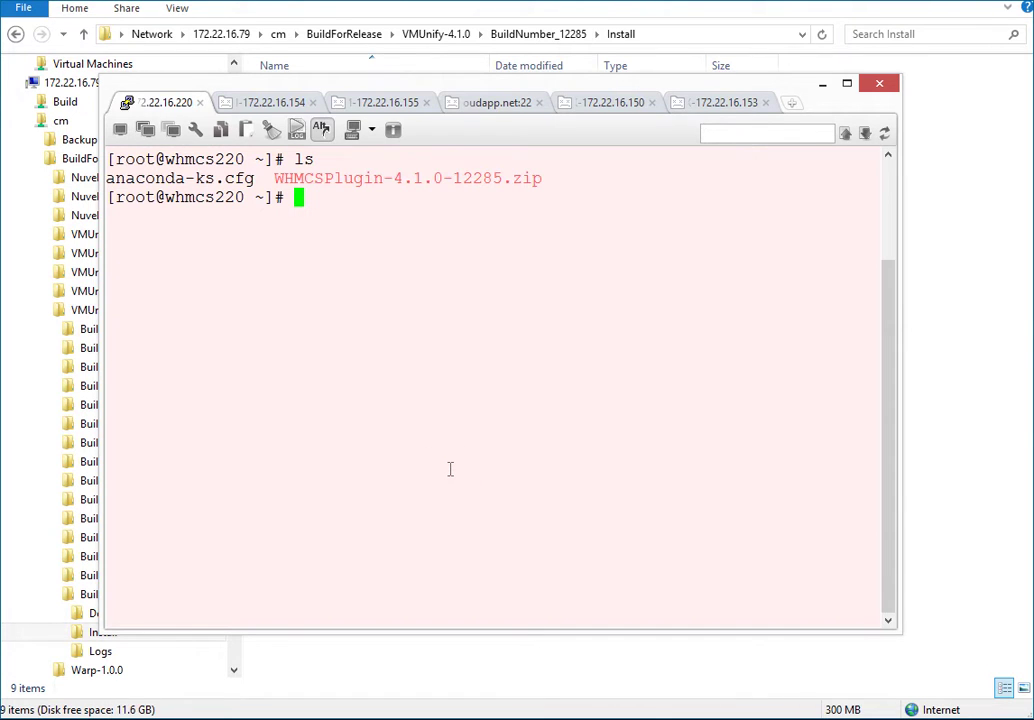
{"action": "type", "text": "unzip"}
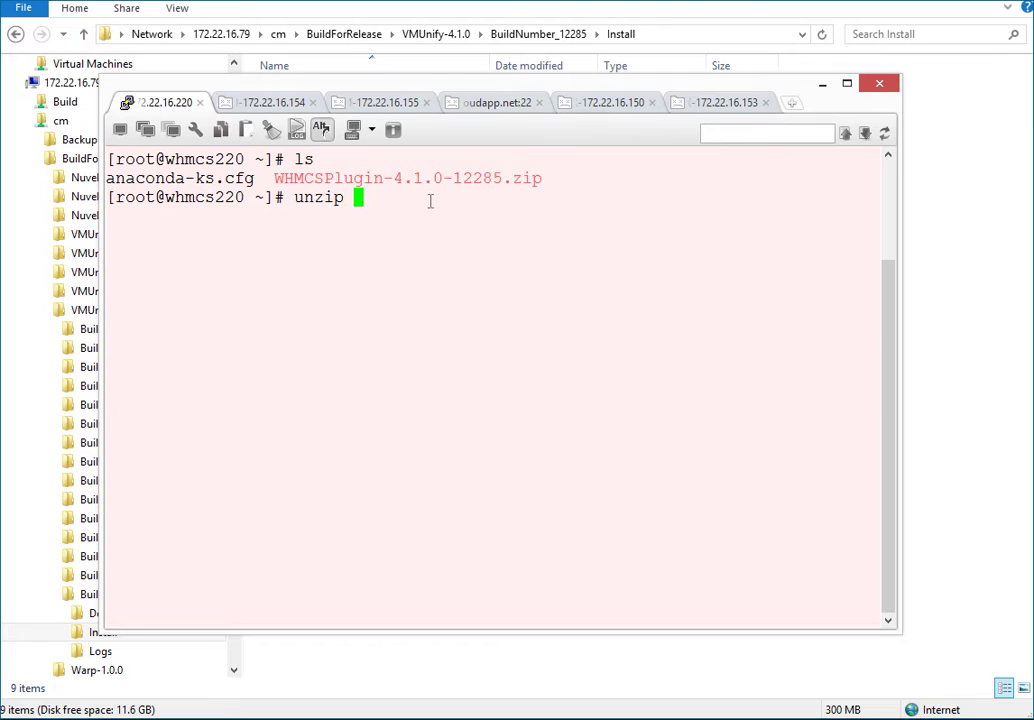
{"action": "double_click", "coordinate": [430, 183]}
{"action": "right_click", "coordinate": [554, 249]}
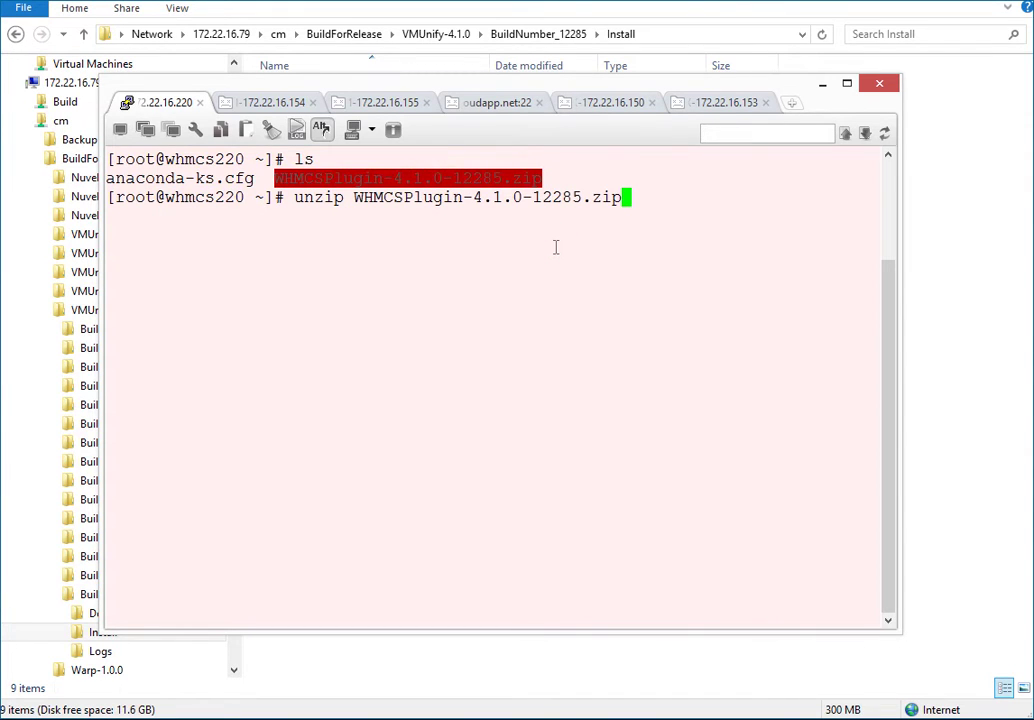
{"action": "key", "text": "Return"}
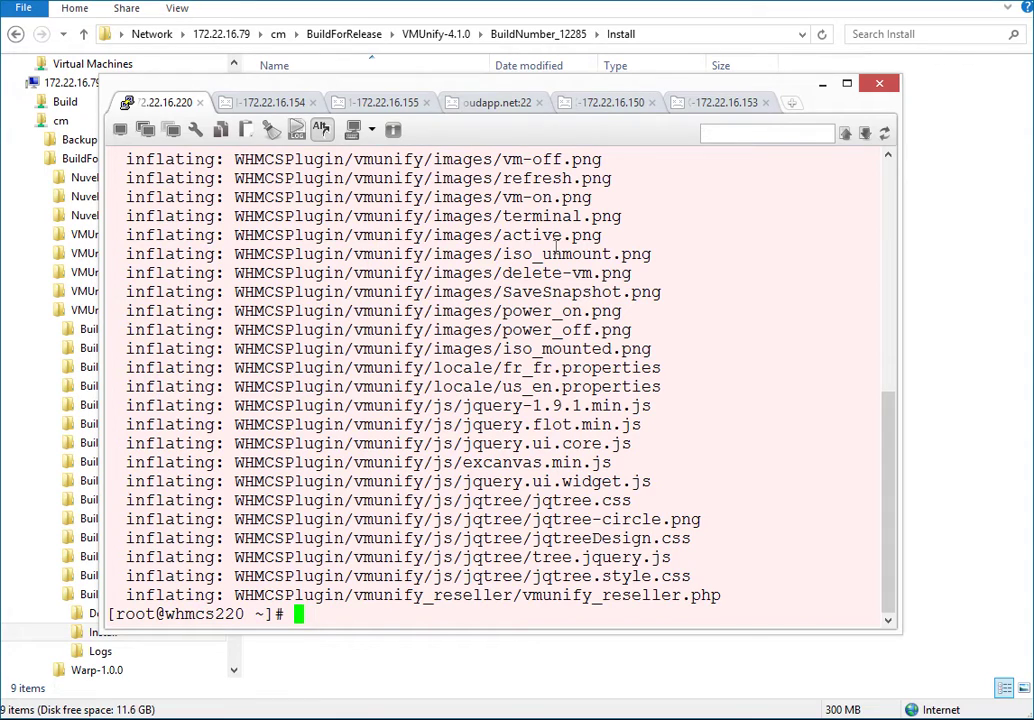
{"action": "type", "text": "ls"}
{"action": "key", "text": "Return"}
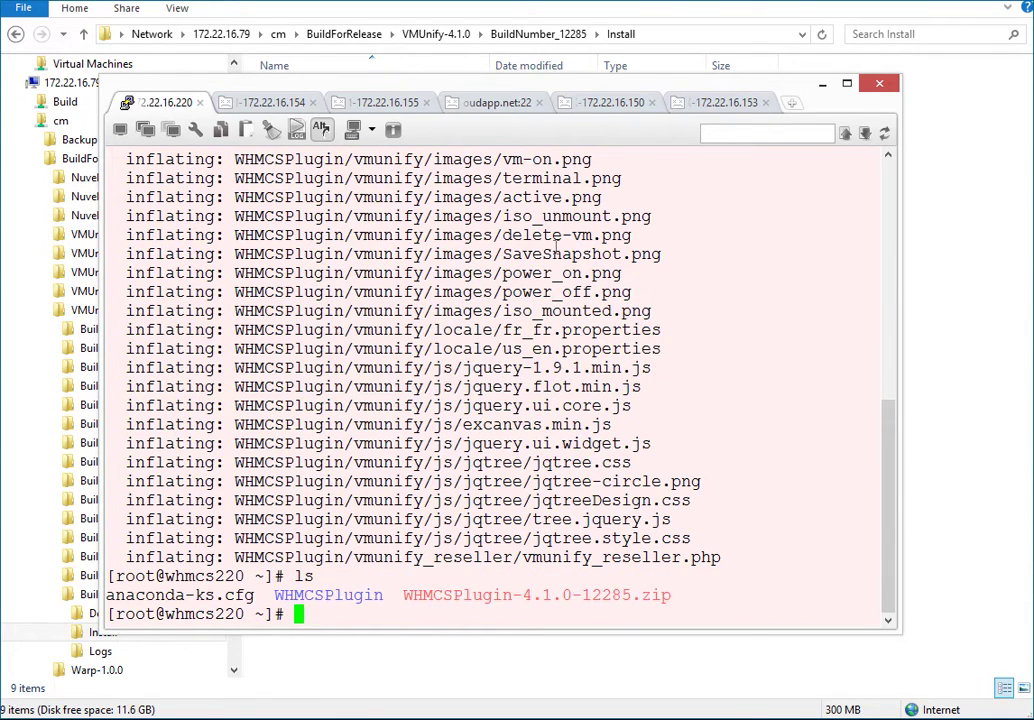
Move the vmunify plugin files into /var/www/html/whmcs/modules/servers/
{"action": "key", "text": "ctrl+r"}
{"action": "type", "text": "cd"}
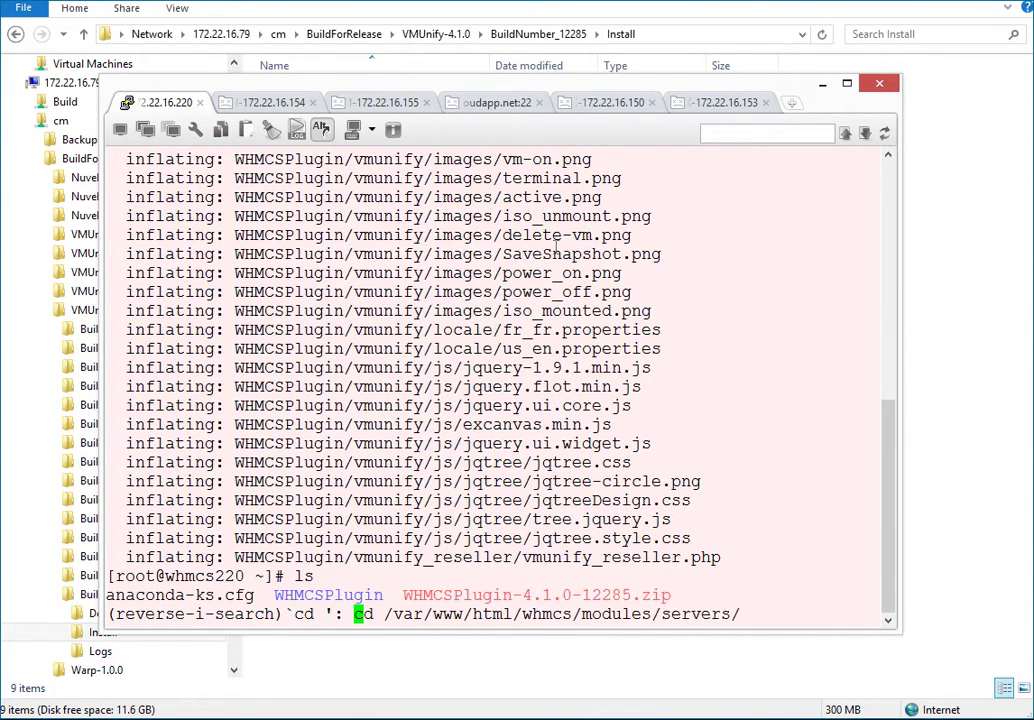
{"action": "key", "text": "Return"}
{"action": "key", "text": "ctrl+r"}
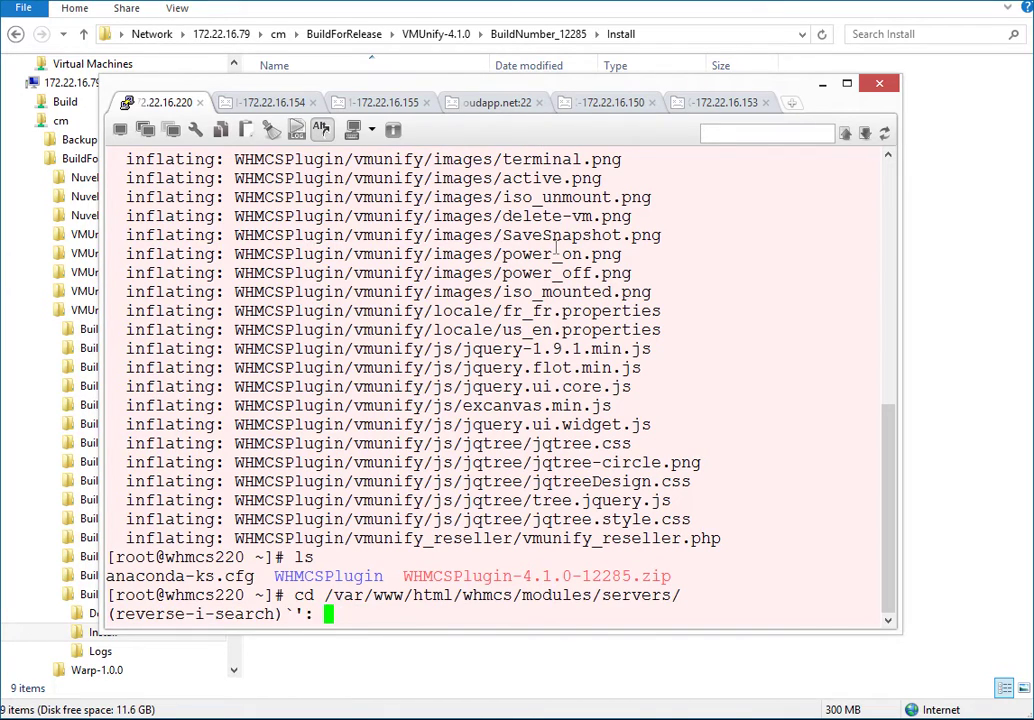
{"action": "type", "text": "mv"}
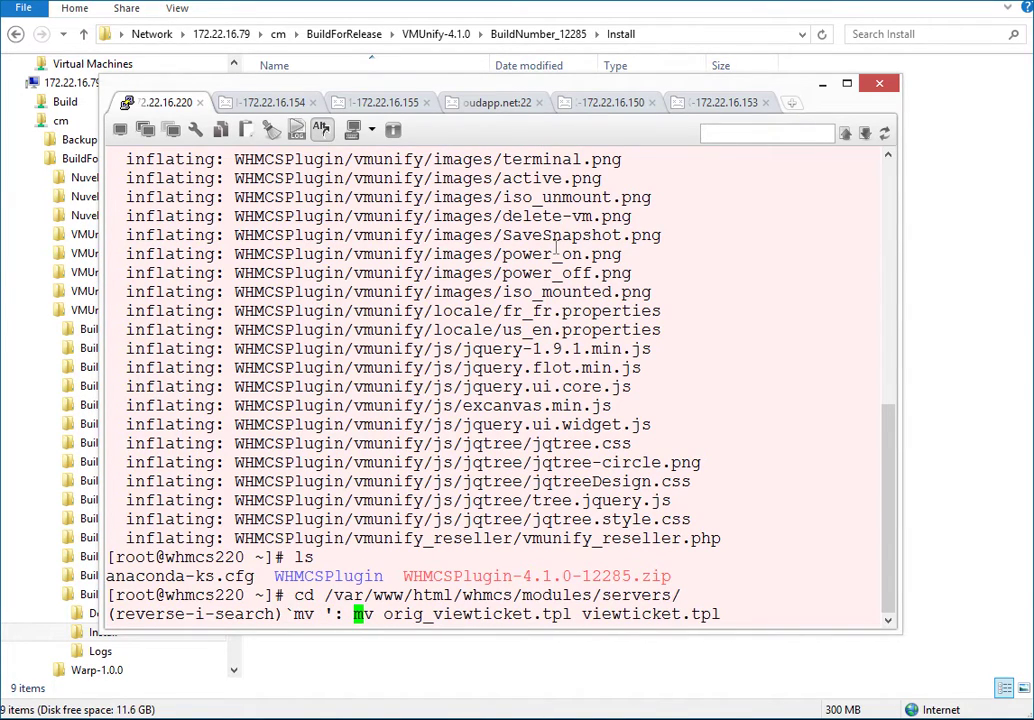
{"action": "key", "text": "ctrl+r"}
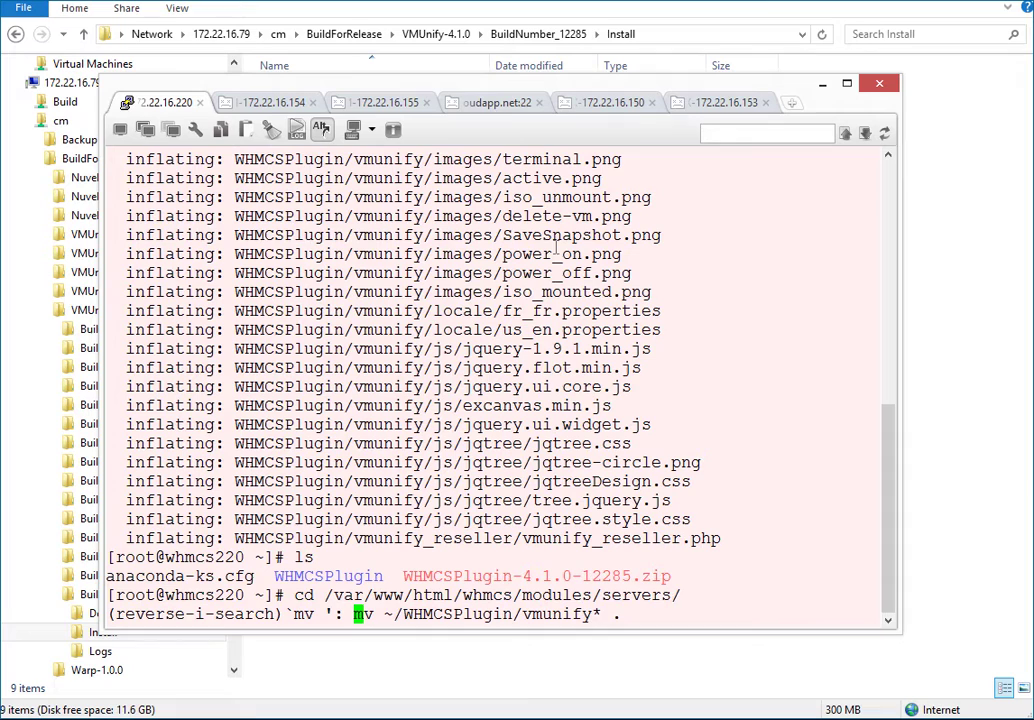
{"action": "key", "text": "Return"}
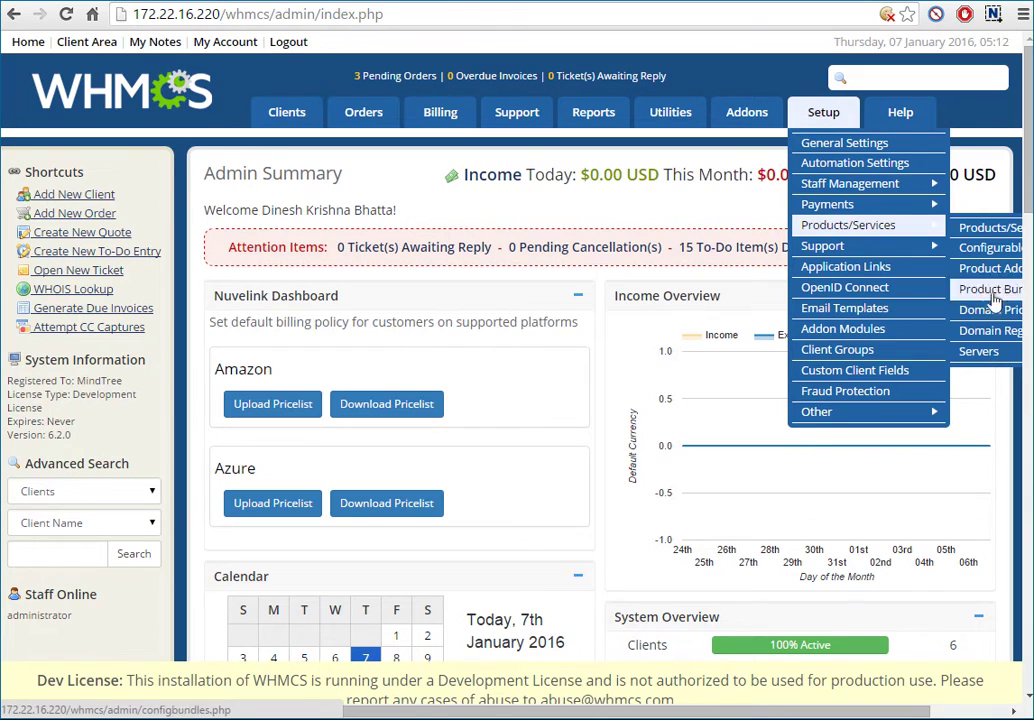
Create and save a server group named Demo from the Servers page
{"action": "left_click", "coordinate": [983, 355]}
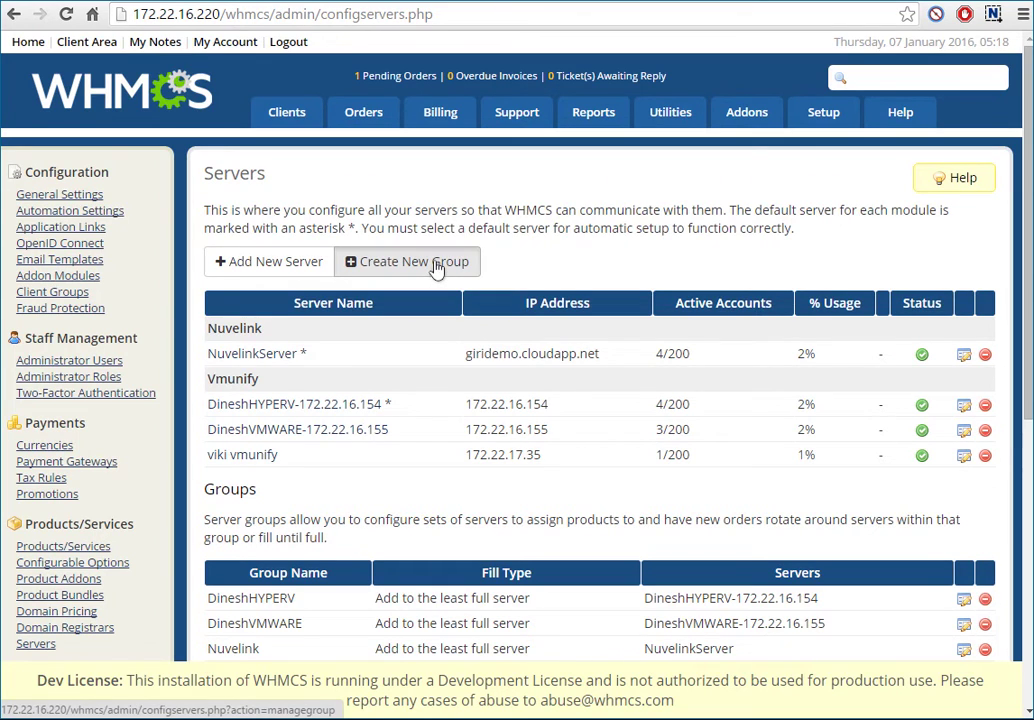
{"action": "left_click", "coordinate": [436, 265]}
{"action": "type", "text": "Demo"}
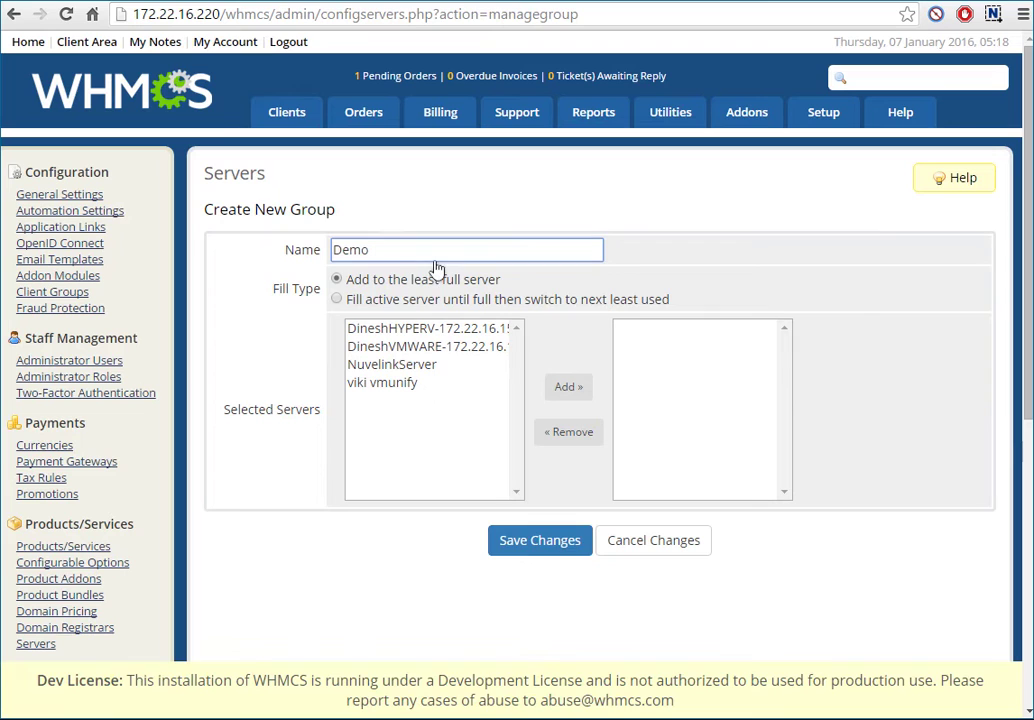
{"action": "left_click", "coordinate": [514, 547]}
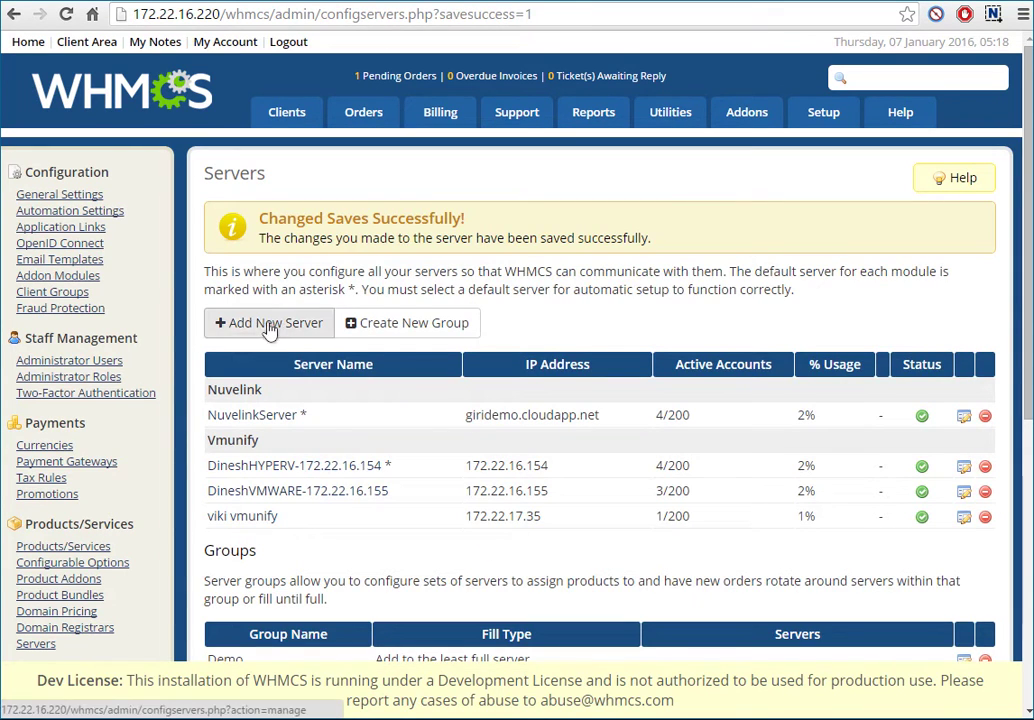
Add a new server named Demo with hostname and IP address 172.22.16.154
{"action": "left_click", "coordinate": [270, 325]}
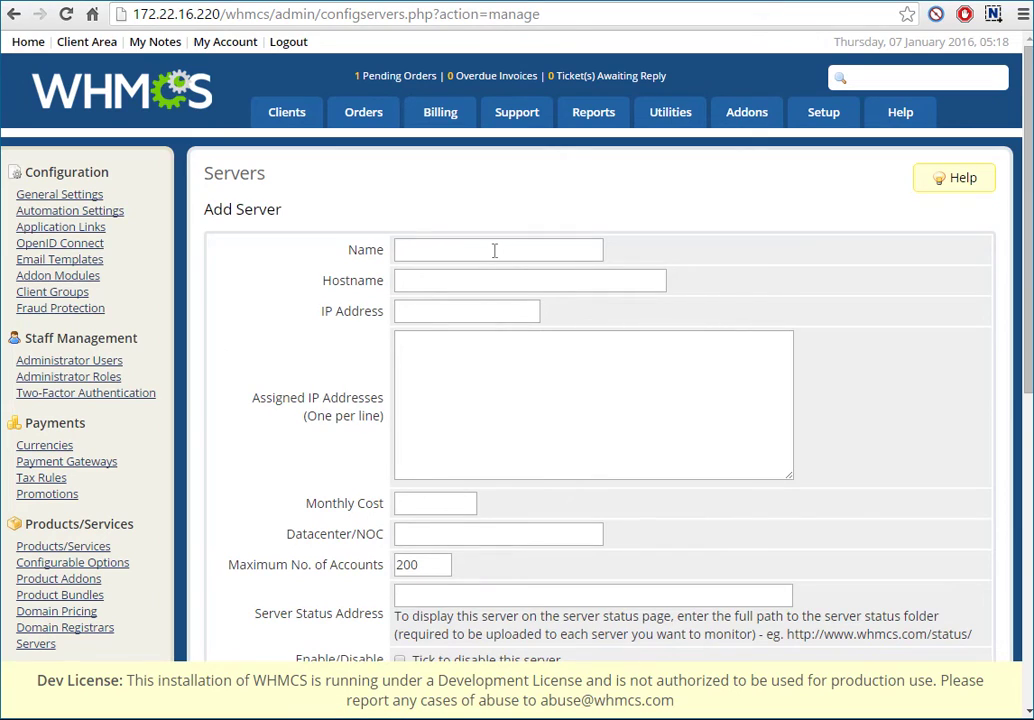
{"action": "left_click", "coordinate": [494, 251]}
{"action": "type", "text": "Demo"}
{"action": "key", "text": "Tab"}
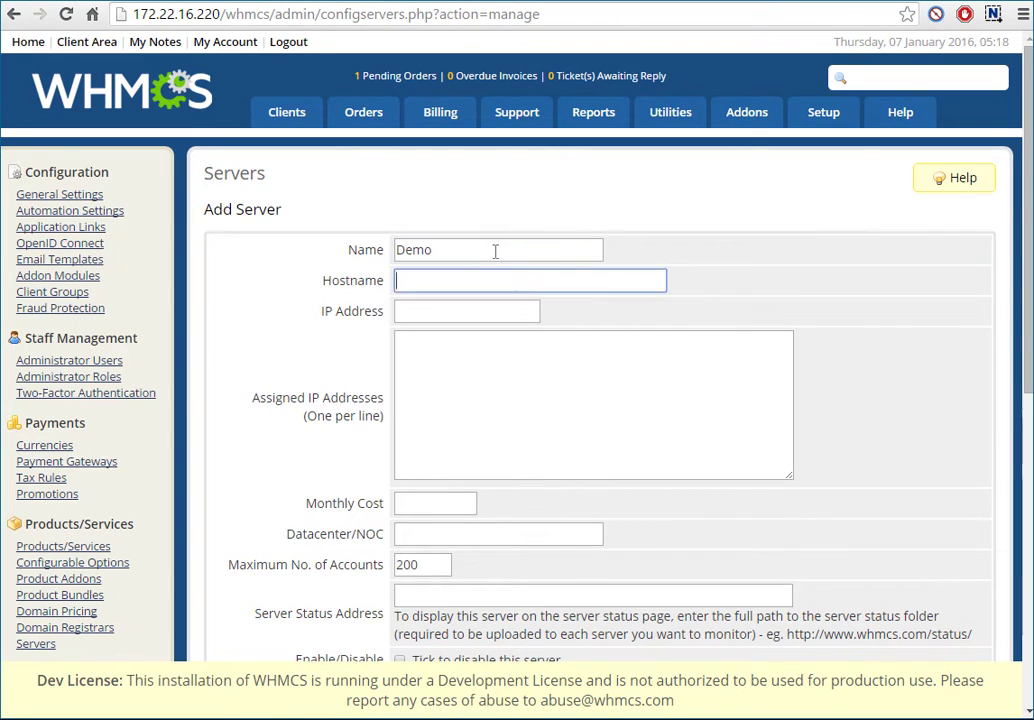
{"action": "type", "text": "172"}
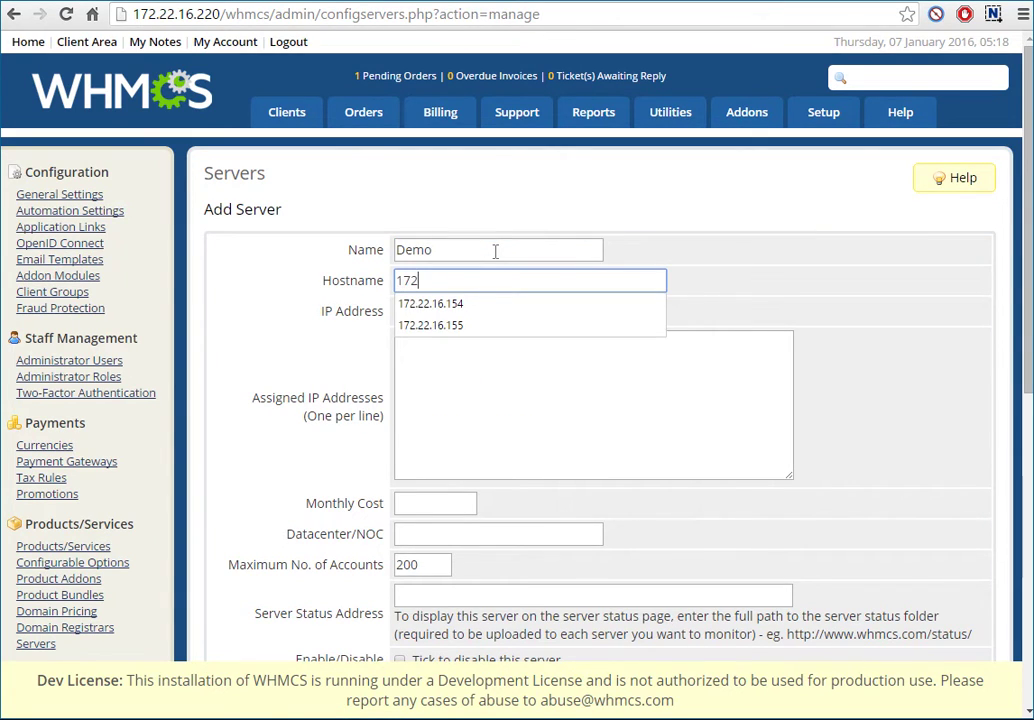
{"action": "key", "text": "Down"}
{"action": "key", "text": "Tab"}
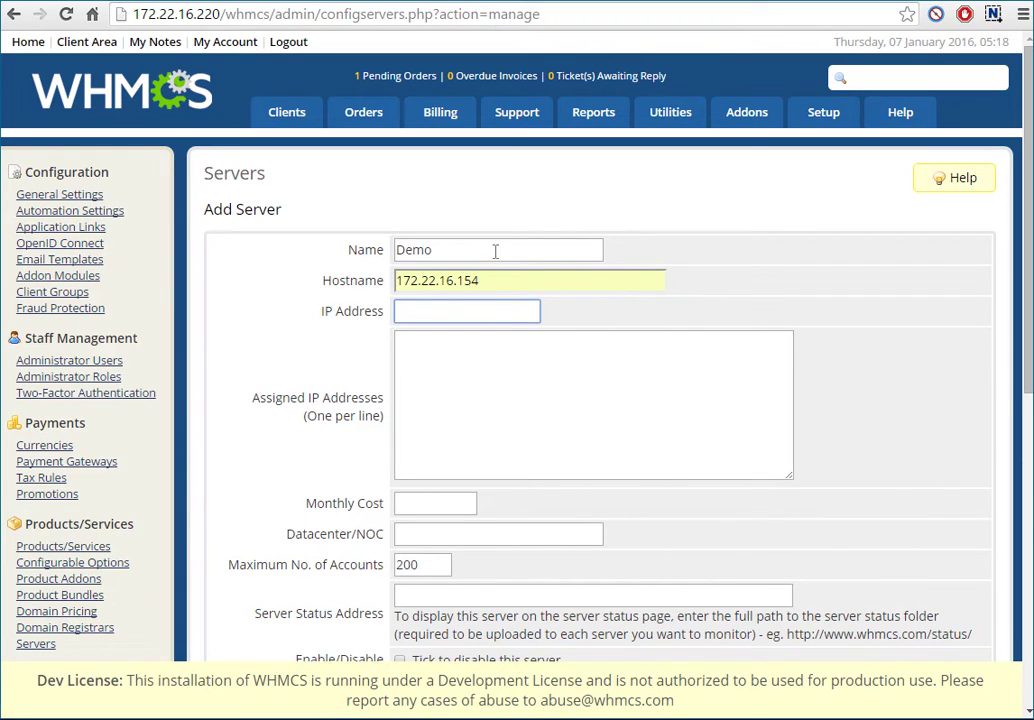
{"action": "type", "text": "17"}
{"action": "key", "text": "Down"}
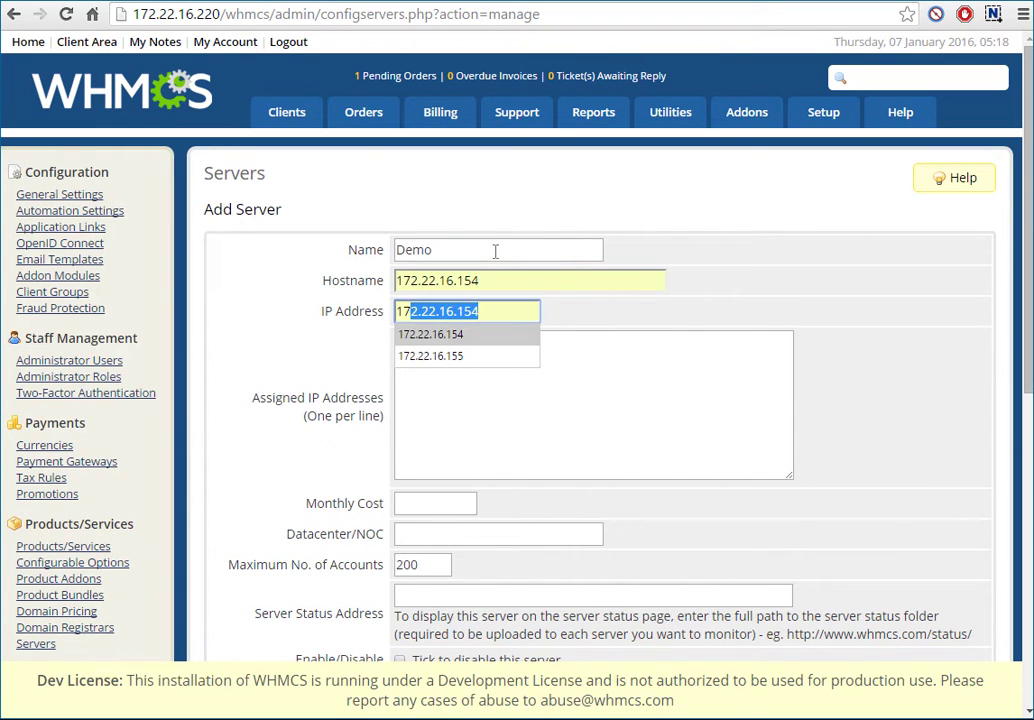
{"action": "key", "text": "Tab"}
Set the server type to Vmunify and username Administrator, then save the server
{"action": "scroll", "coordinate": [547, 366], "scroll_direction": "down", "scroll_amount": 3}
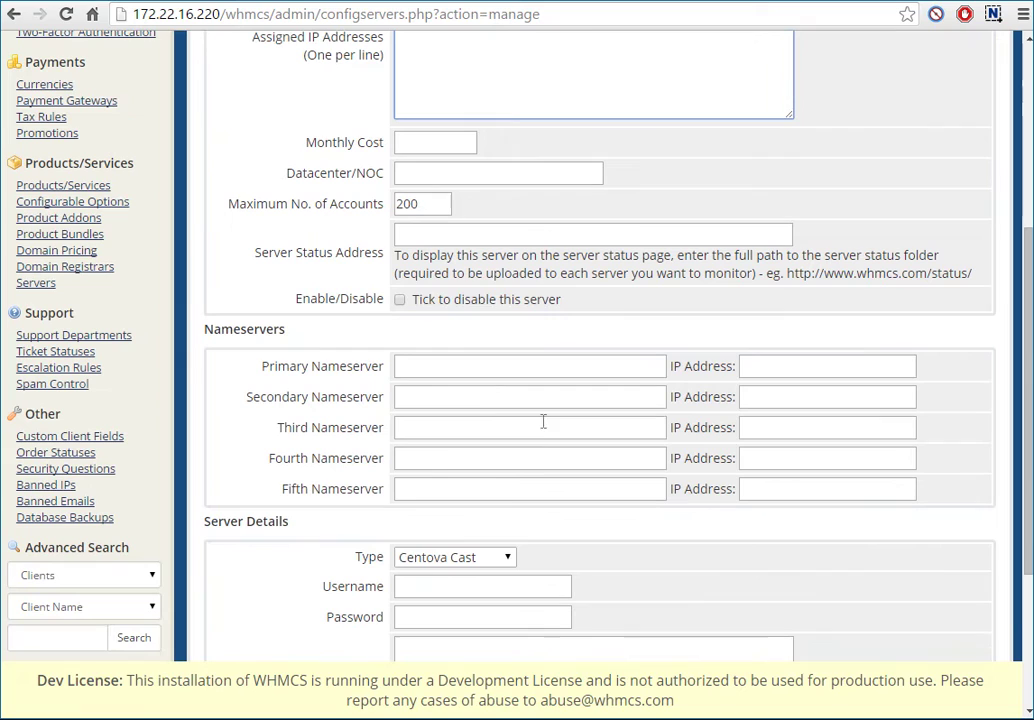
{"action": "left_click", "coordinate": [484, 568]}
{"action": "key", "text": "v"}
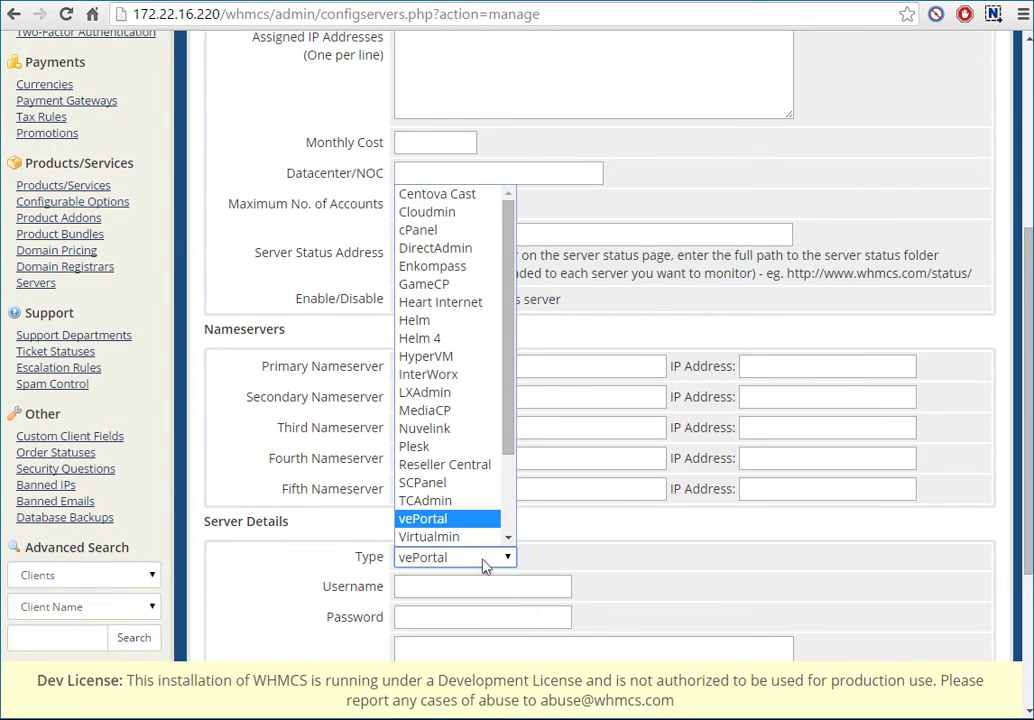
{"action": "key", "text": "v"}
{"action": "key", "text": "v"}
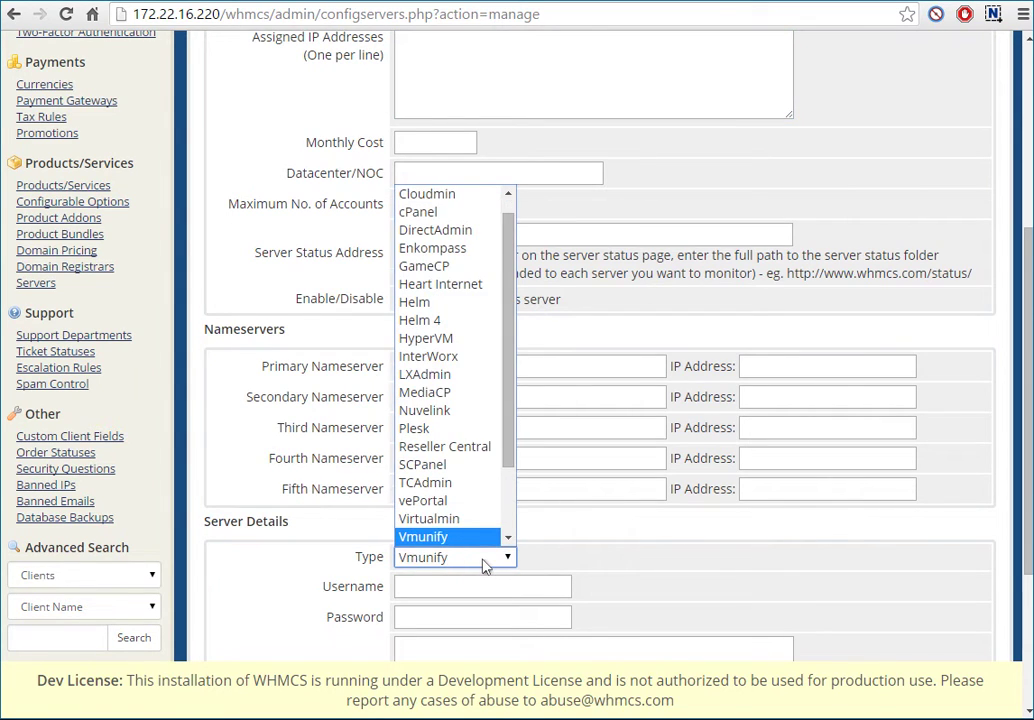
{"action": "left_click", "coordinate": [484, 566]}
{"action": "left_click", "coordinate": [468, 590]}
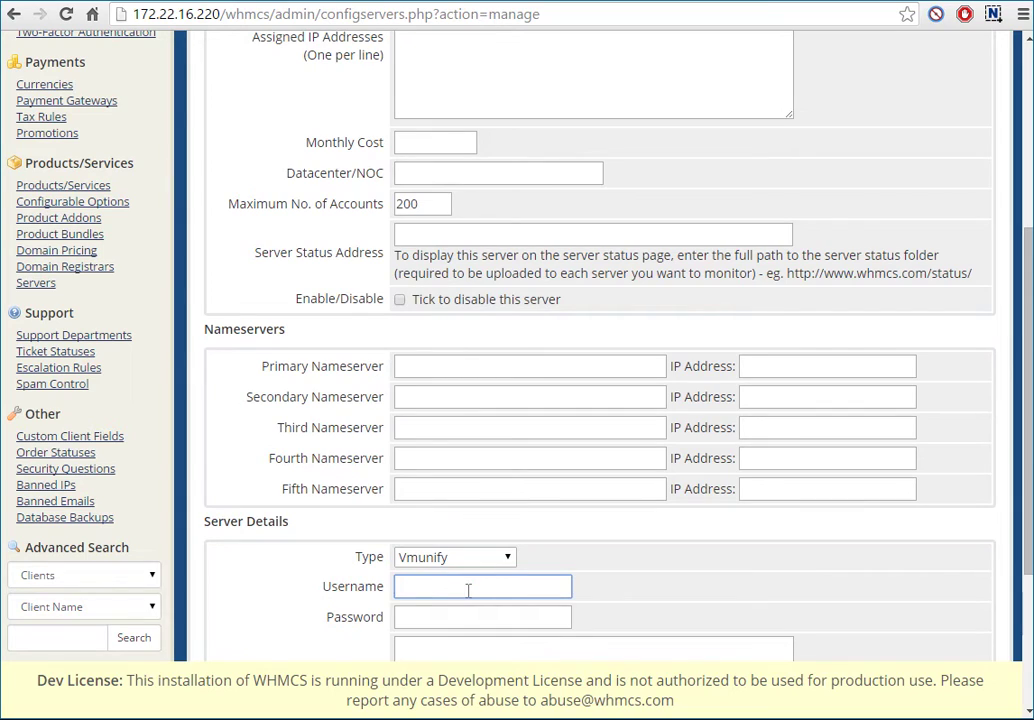
{"action": "type", "text": "Administ"}
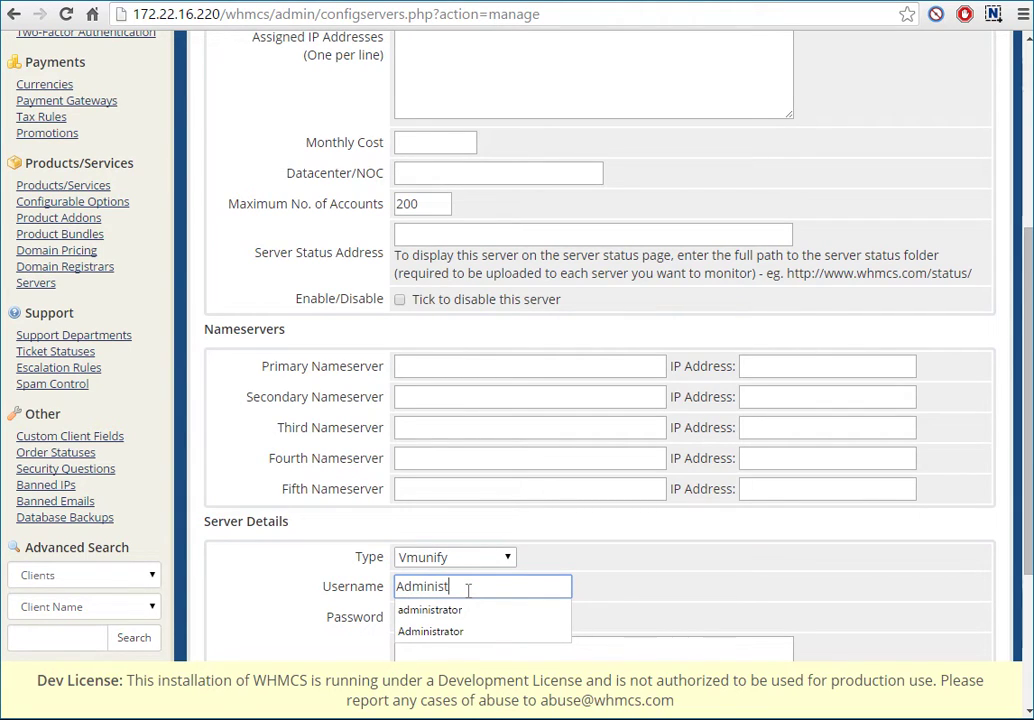
{"action": "type", "text": "rator"}
{"action": "key", "text": "Tab"}
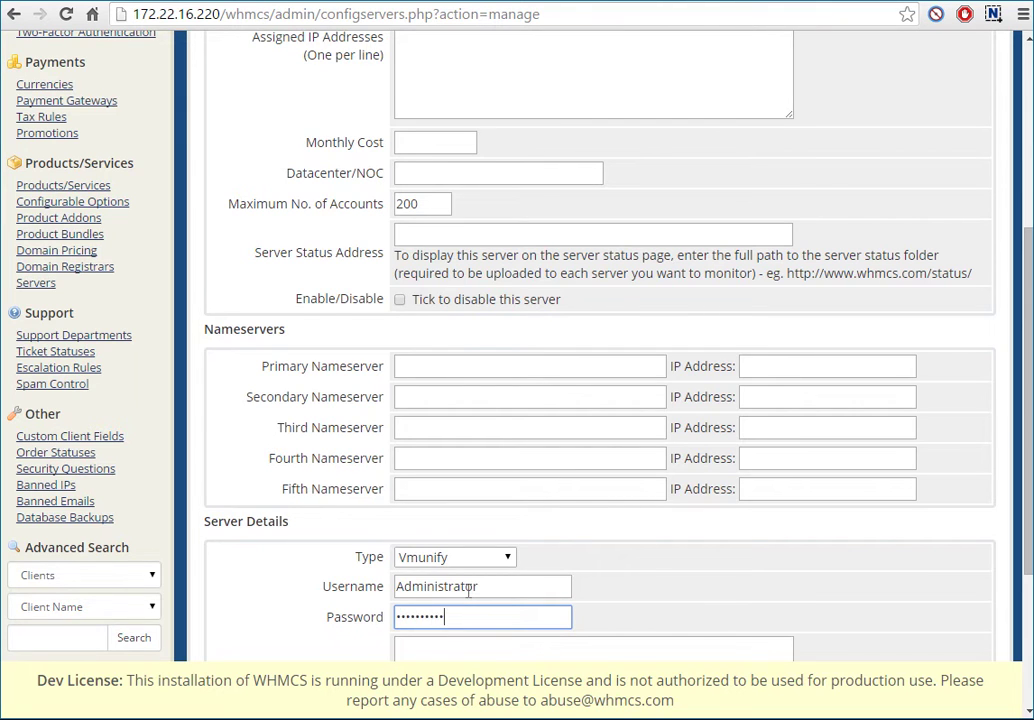
{"action": "scroll", "coordinate": [468, 590], "scroll_direction": "down", "scroll_amount": 3}
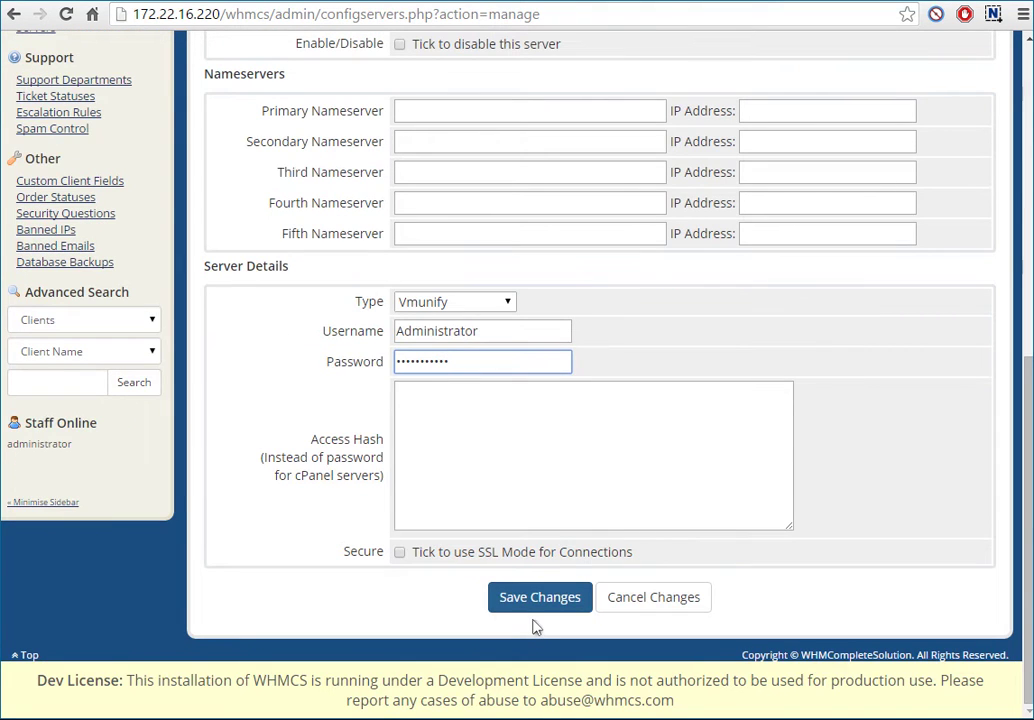
{"action": "left_click", "coordinate": [538, 600]}
{"action": "scroll", "coordinate": [450, 430], "scroll_direction": "down", "scroll_amount": 3}
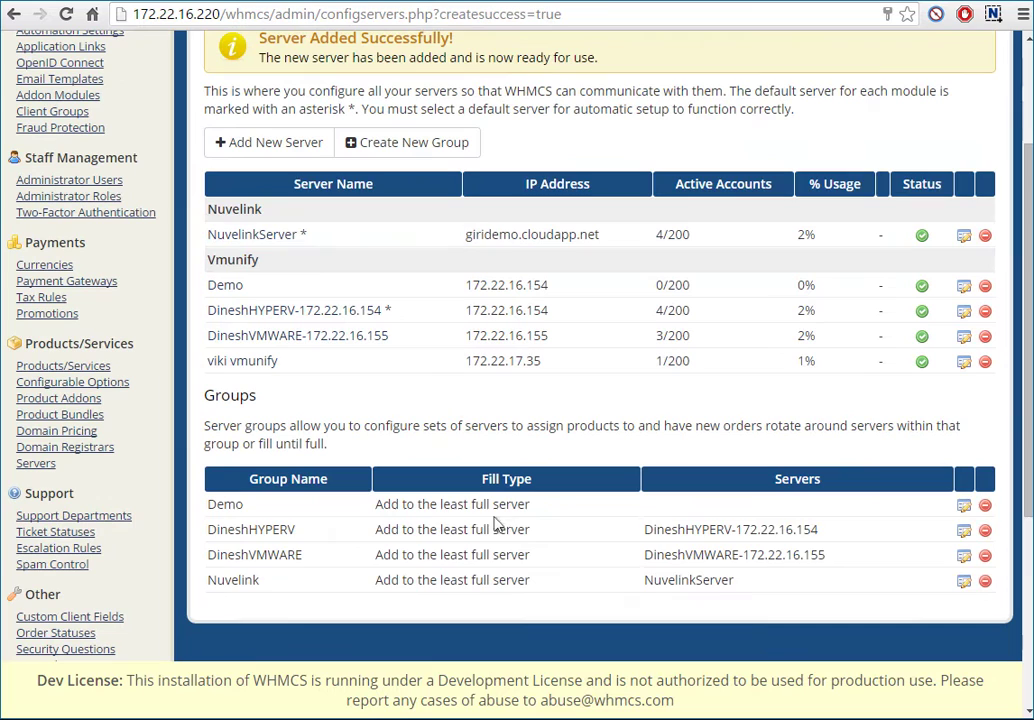
Add the Demo server to the Demo server group and save the group
{"action": "left_click", "coordinate": [964, 505]}
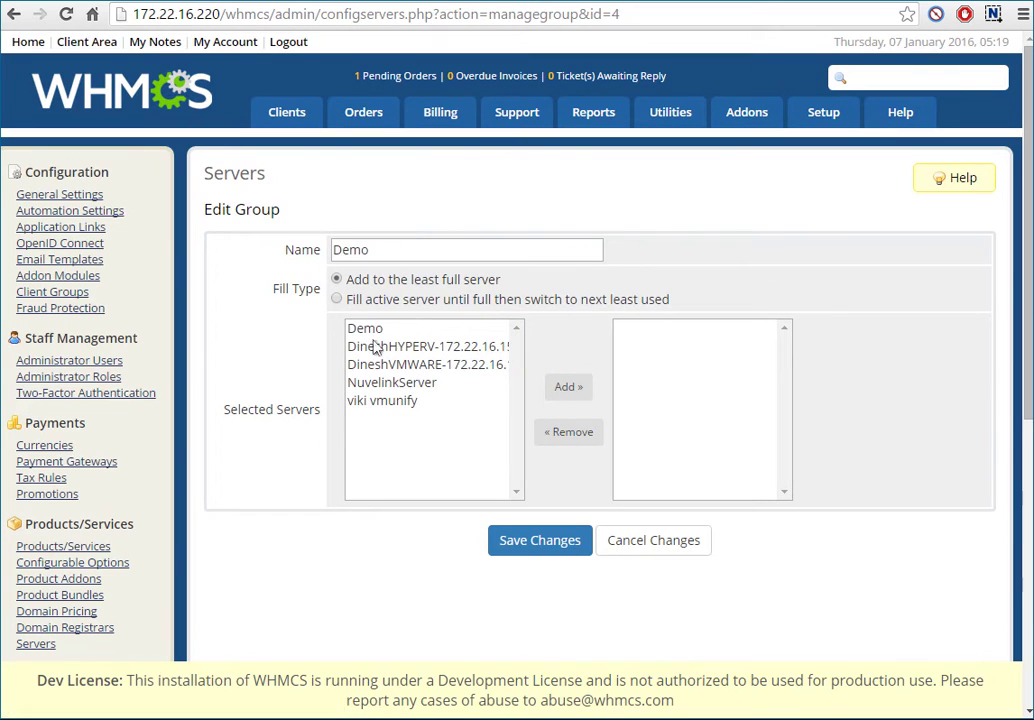
{"action": "left_click", "coordinate": [366, 329]}
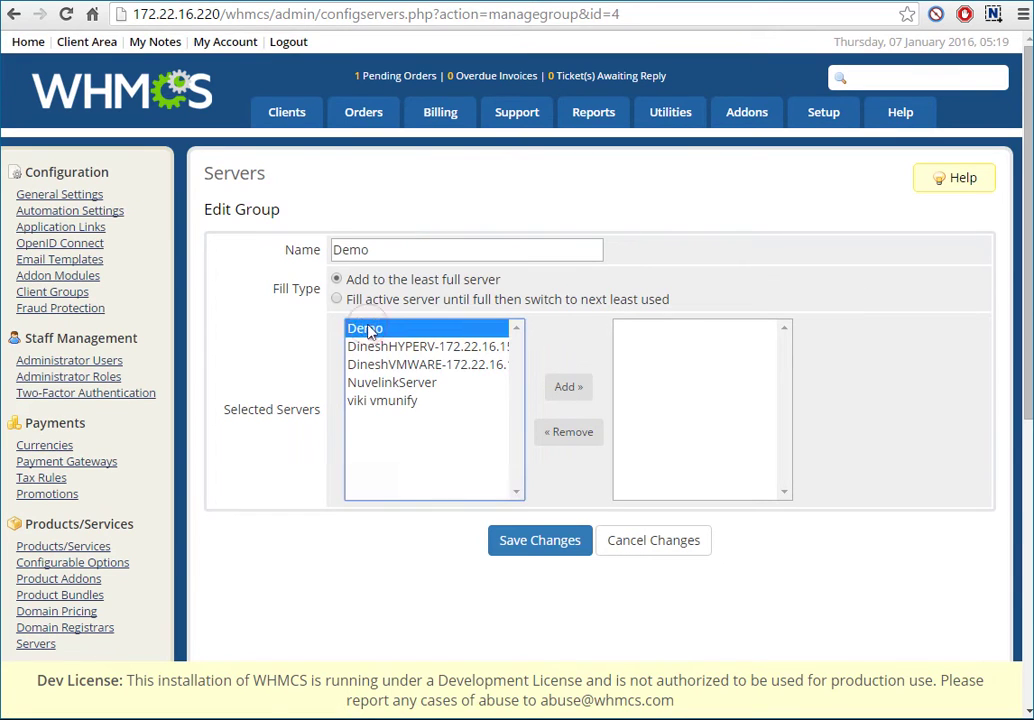
{"action": "left_click", "coordinate": [567, 389]}
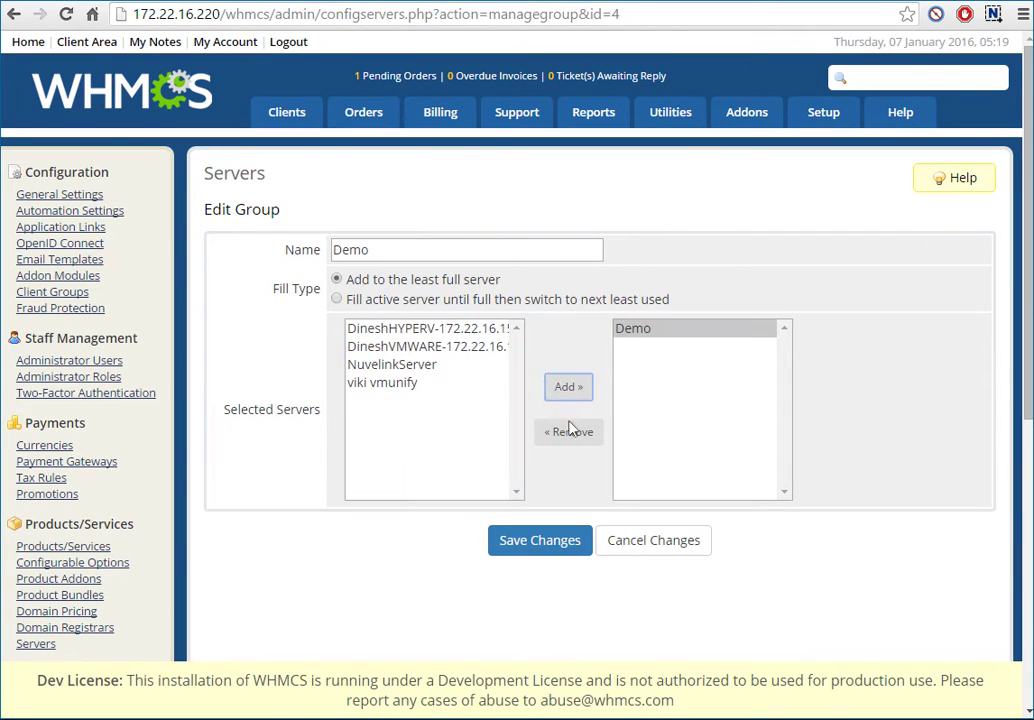
{"action": "left_click", "coordinate": [540, 541]}
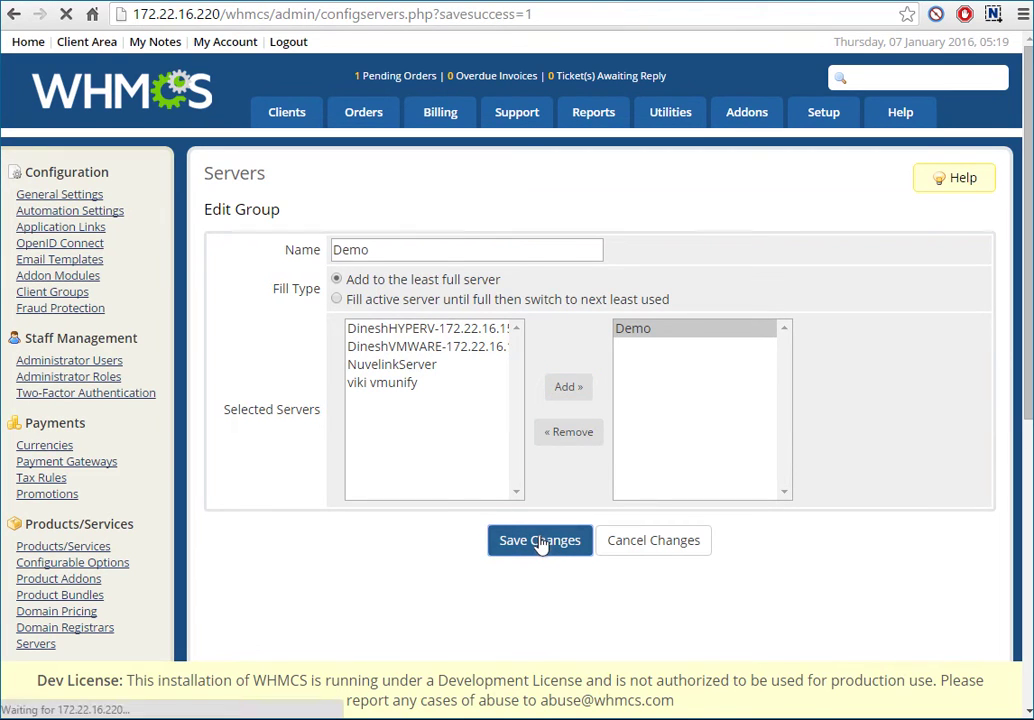
{"action": "mouse_move", "coordinate": [824, 112]}
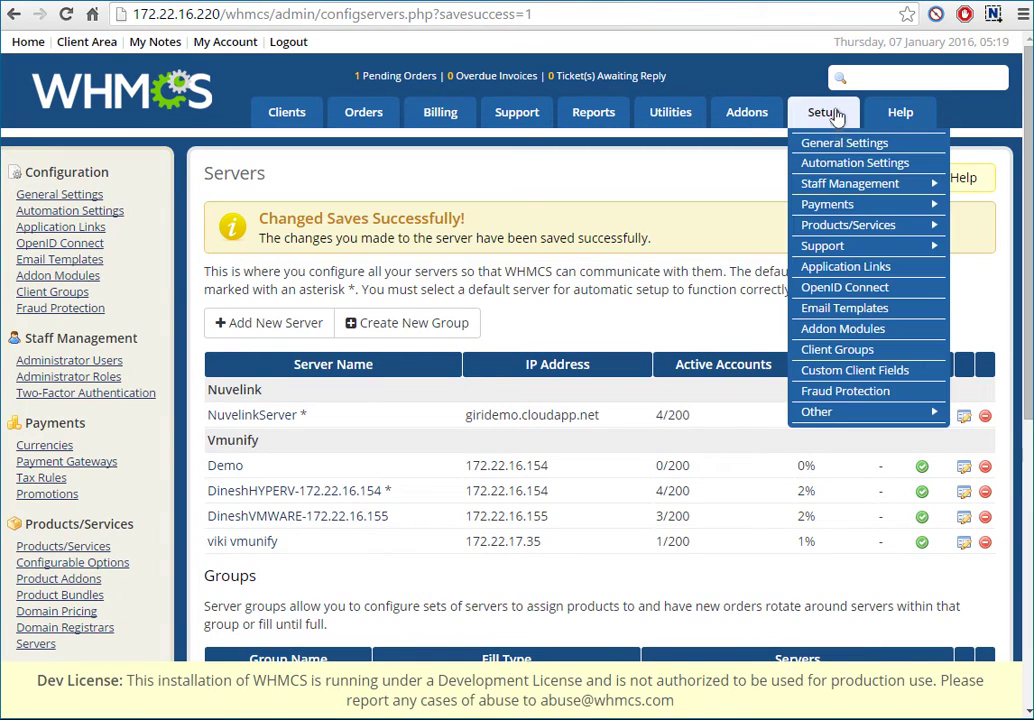
Create and save a product group named DemoGroup
{"action": "left_click", "coordinate": [848, 225]}
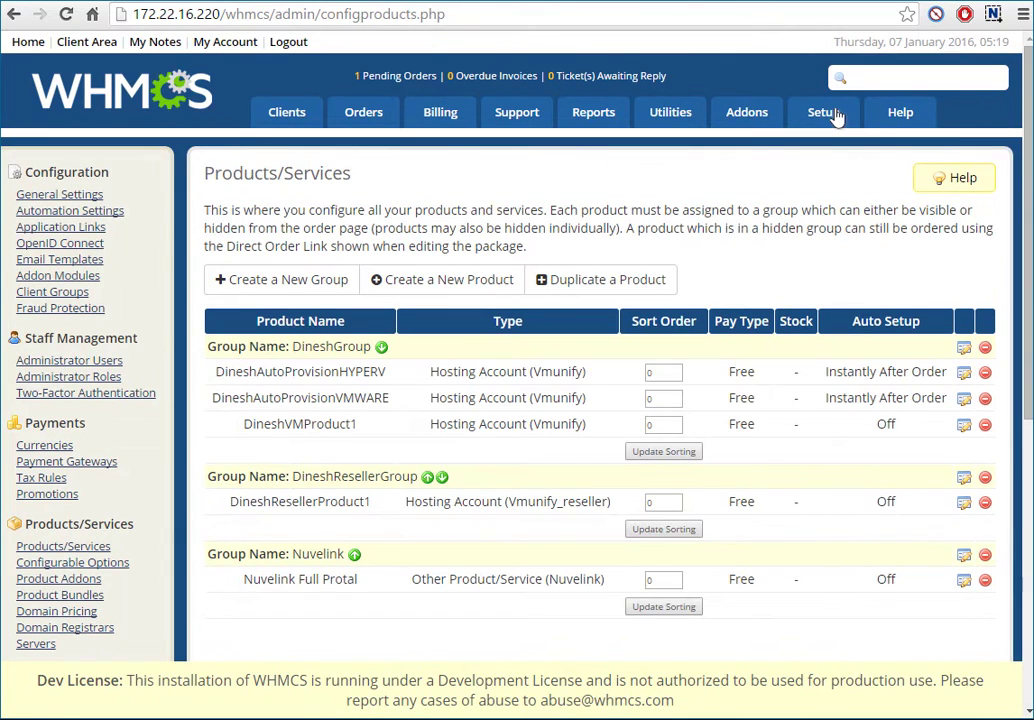
{"action": "left_click", "coordinate": [293, 286]}
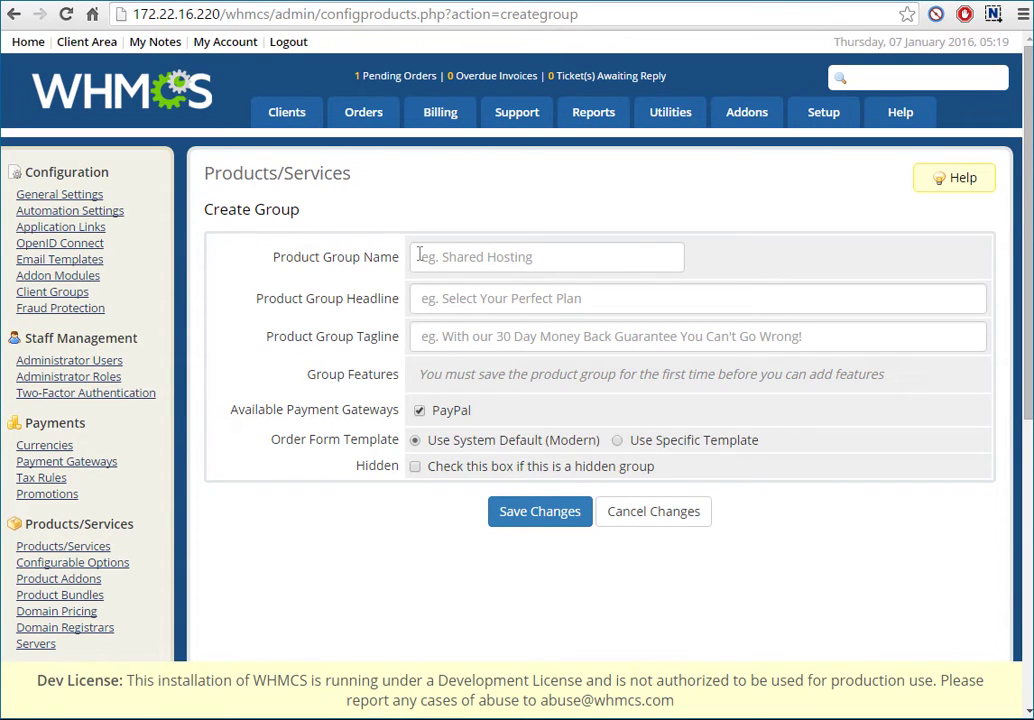
{"action": "left_click", "coordinate": [416, 257]}
{"action": "type", "text": "DemoGroup"}
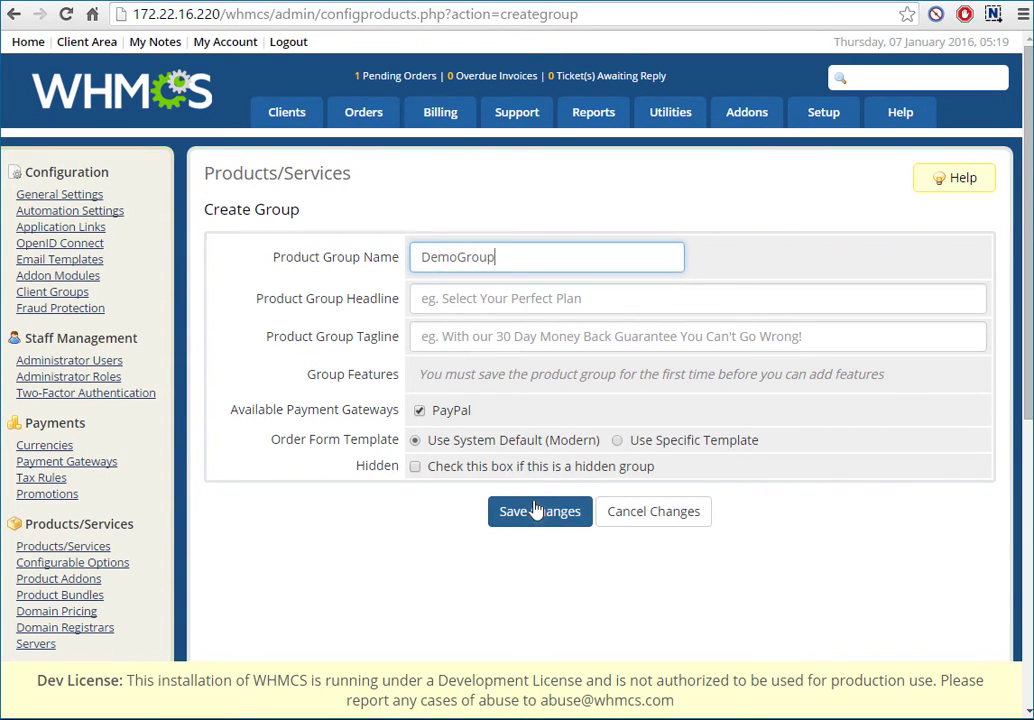
{"action": "left_click", "coordinate": [535, 511]}
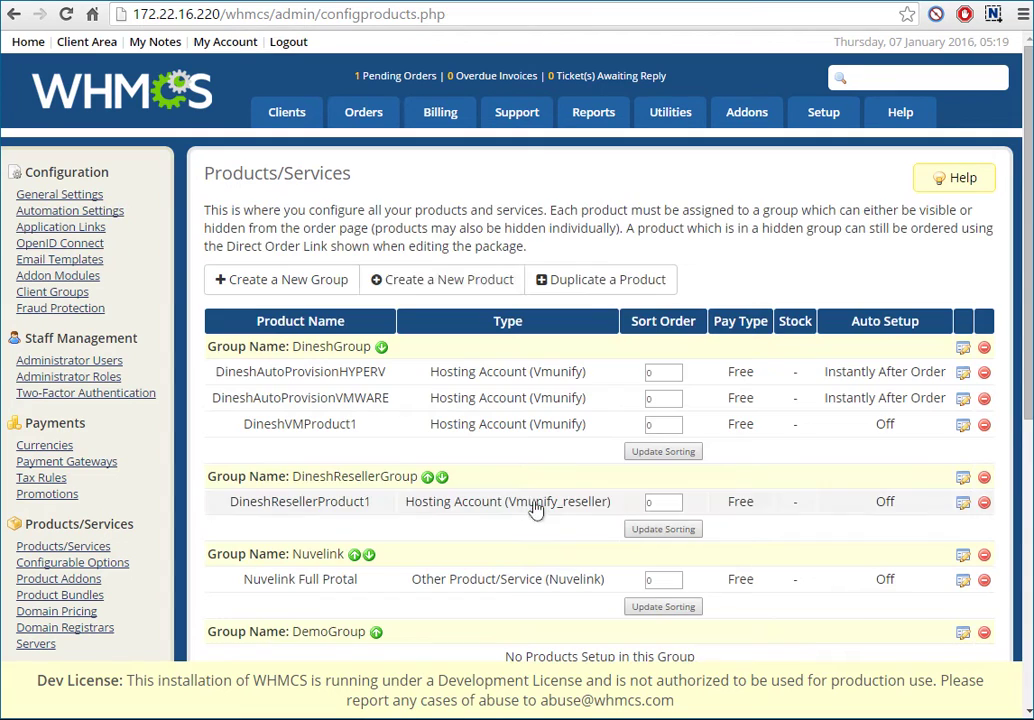
Create a product named VMProductDemo in the DemoGroup product group
{"action": "left_click", "coordinate": [422, 281]}
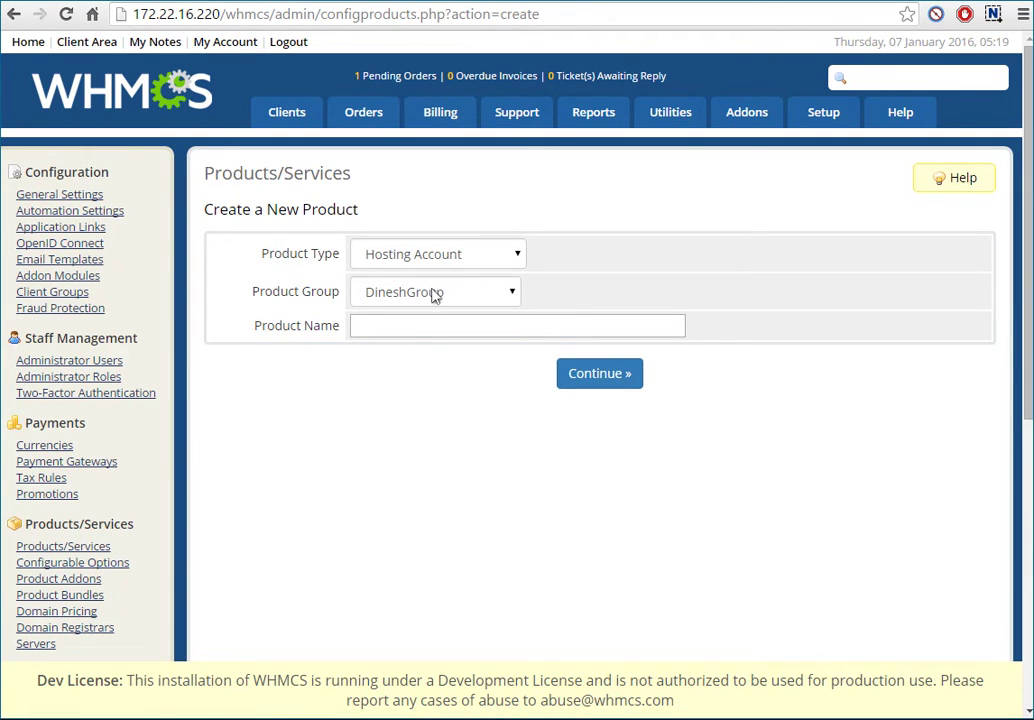
{"action": "left_click", "coordinate": [430, 293]}
{"action": "left_click", "coordinate": [405, 373]}
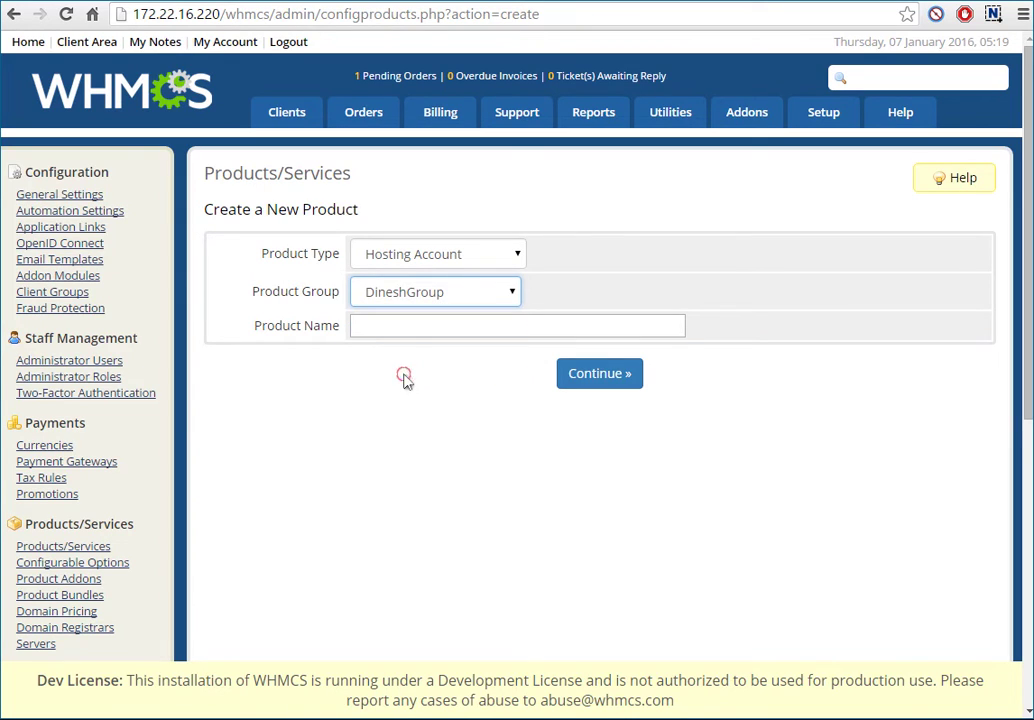
{"action": "left_click", "coordinate": [397, 323]}
{"action": "type", "text": "Demo"}
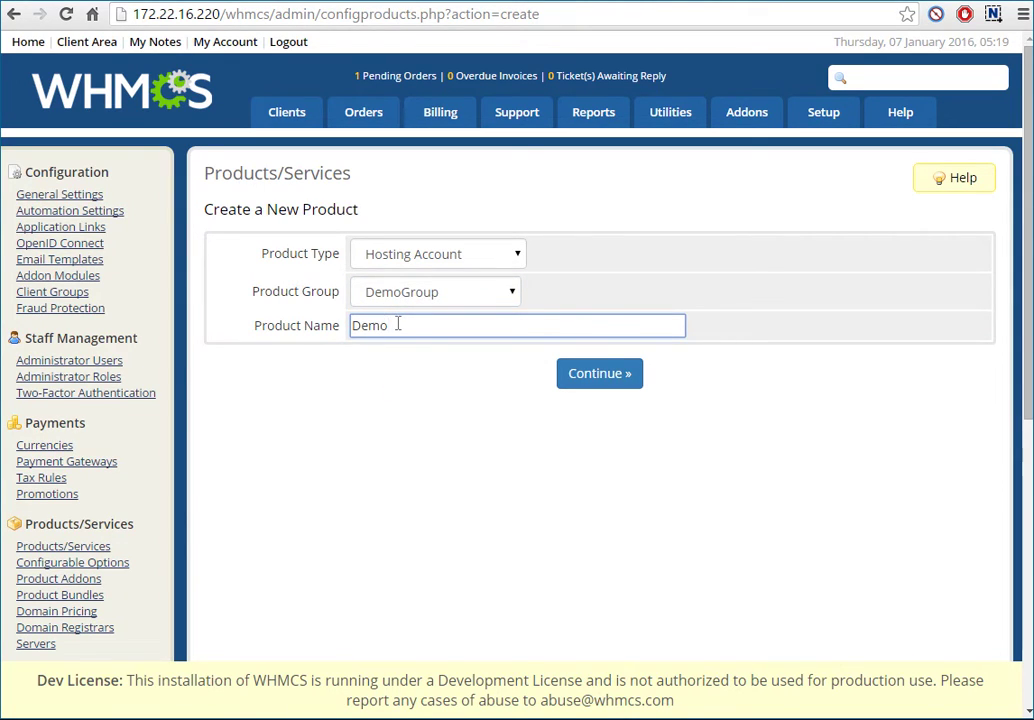
{"action": "key", "text": "Home"}
{"action": "type", "text": "VMProduct"}
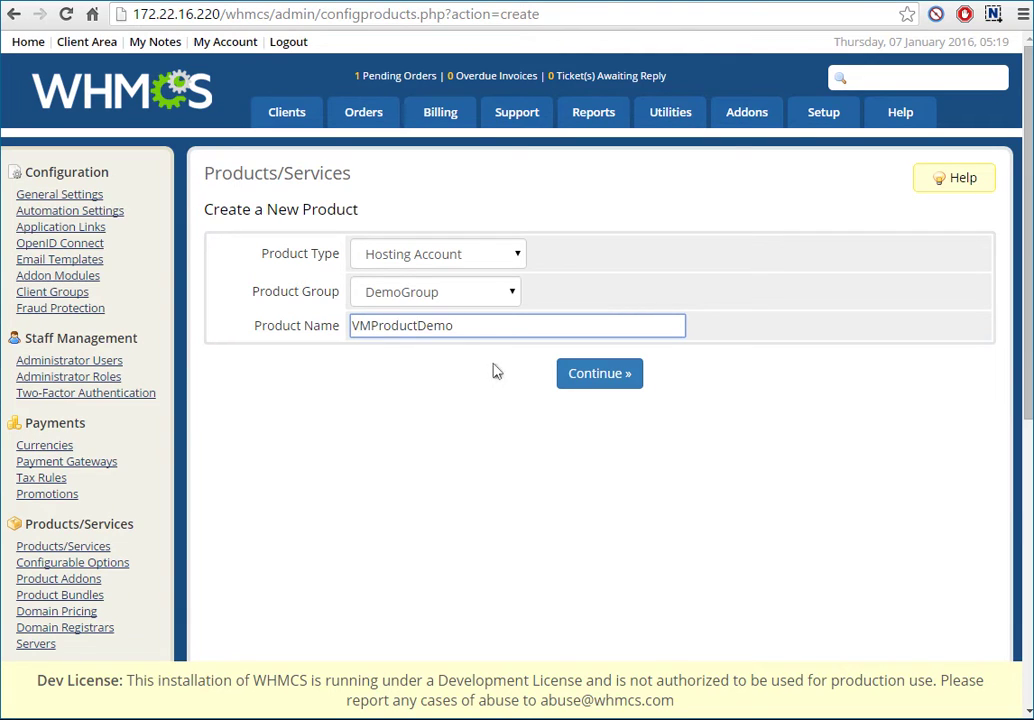
{"action": "left_click", "coordinate": [598, 375]}
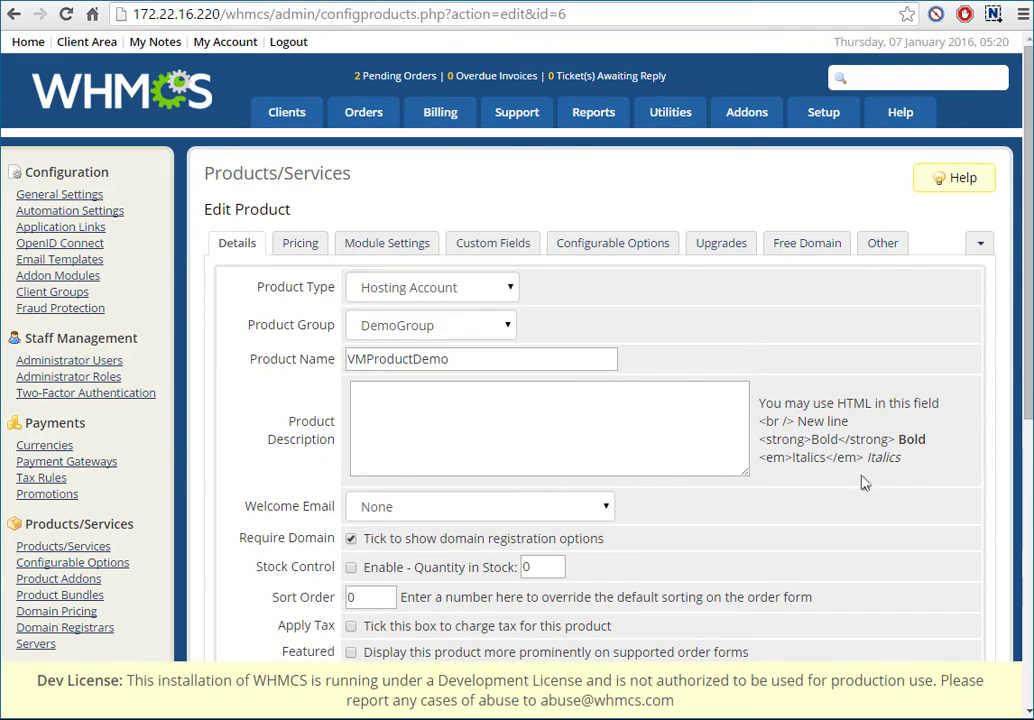
Turn off Require Domain for VMProductDemo
{"action": "left_click", "coordinate": [351, 538]}
{"action": "scroll", "coordinate": [351, 540], "scroll_direction": "down", "scroll_amount": 2}
{"action": "left_click", "coordinate": [302, 154]}
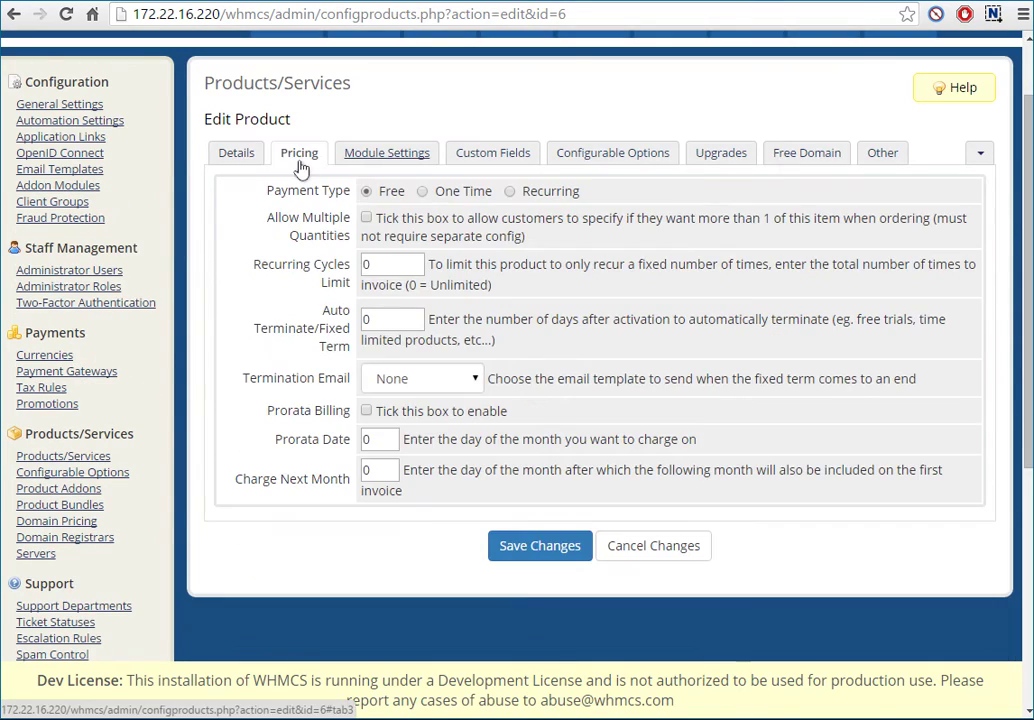
Set the product's module to Vmunify with server group Demo
{"action": "left_click", "coordinate": [386, 153]}
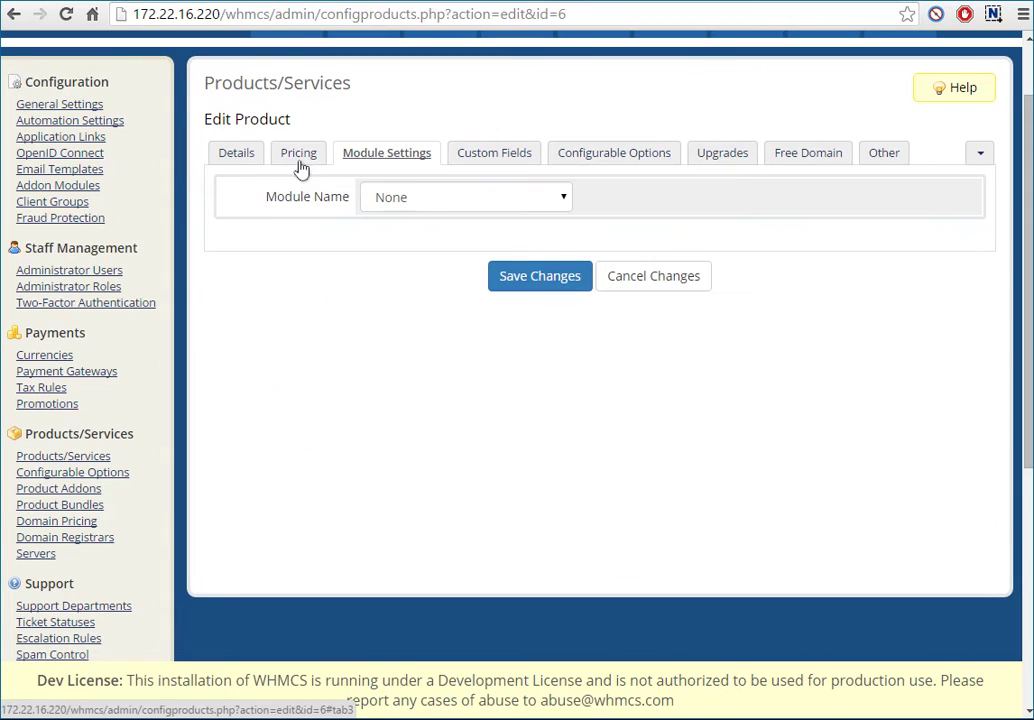
{"action": "left_click", "coordinate": [430, 199]}
{"action": "key", "text": "v"}
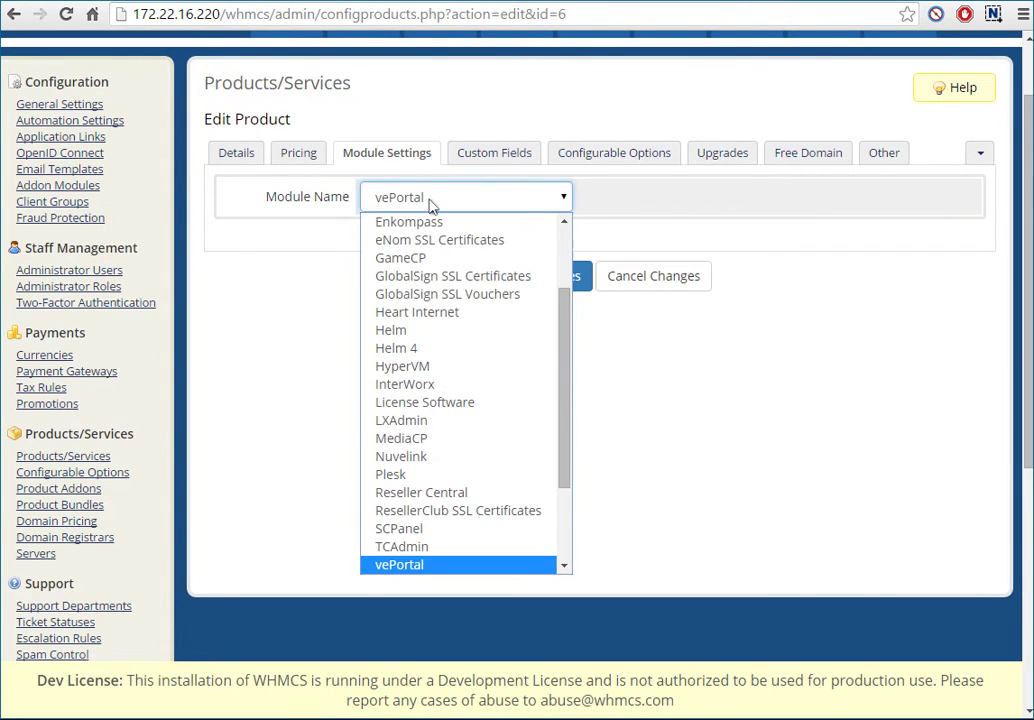
{"action": "key", "text": "v"}
{"action": "key", "text": "v"}
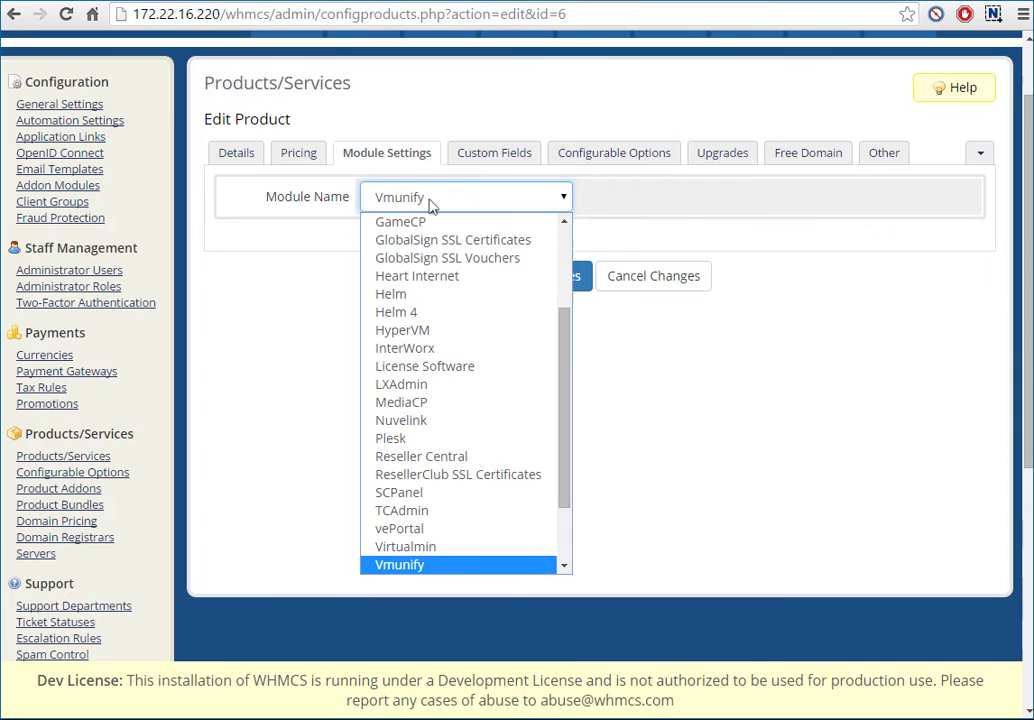
{"action": "key", "text": "Return"}
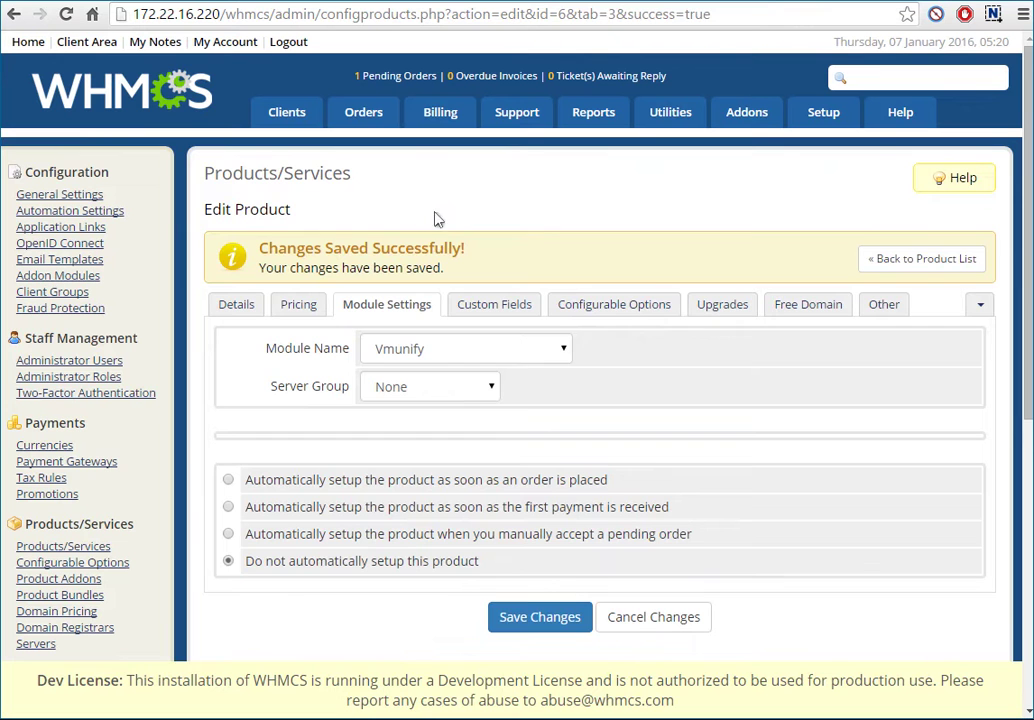
{"action": "left_click", "coordinate": [438, 390]}
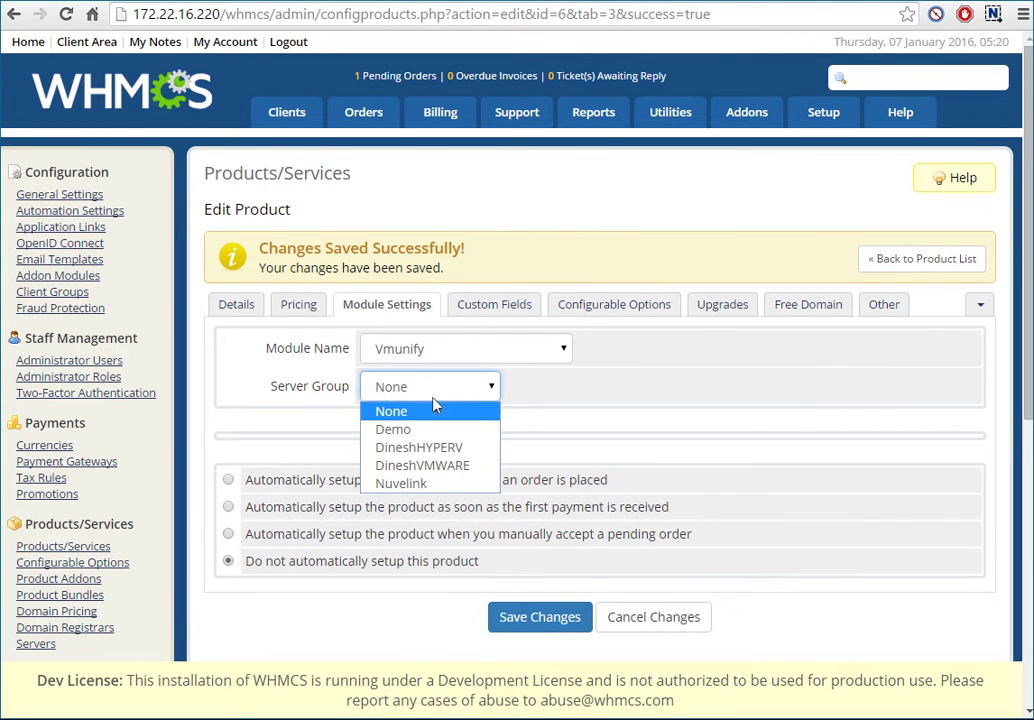
{"action": "left_click", "coordinate": [392, 429]}
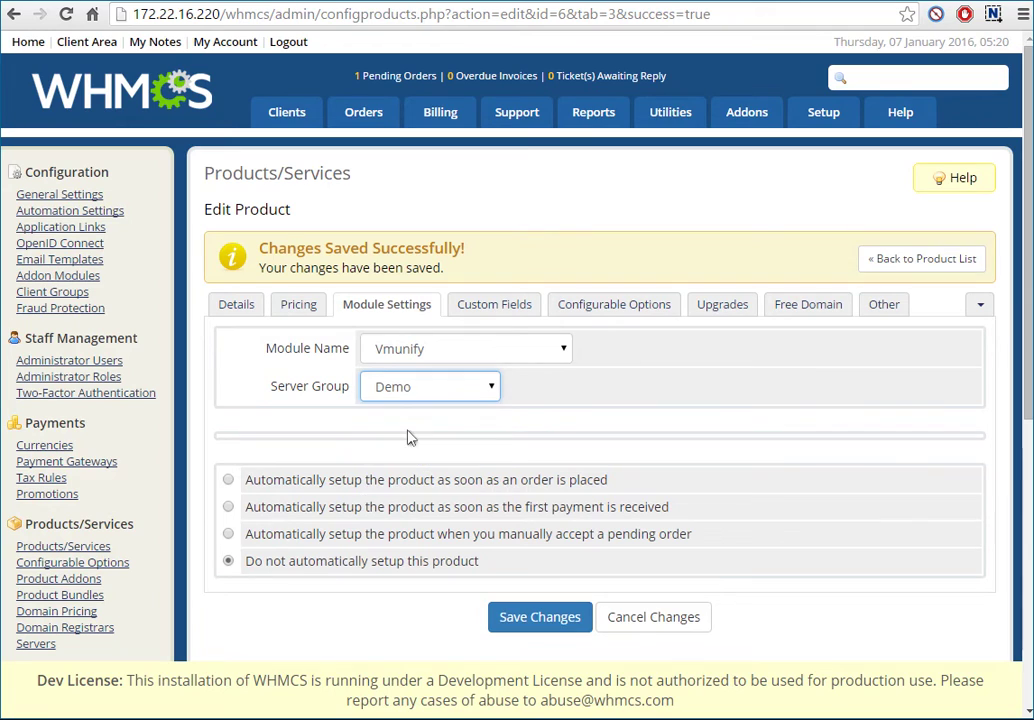
{"action": "left_click", "coordinate": [507, 311]}
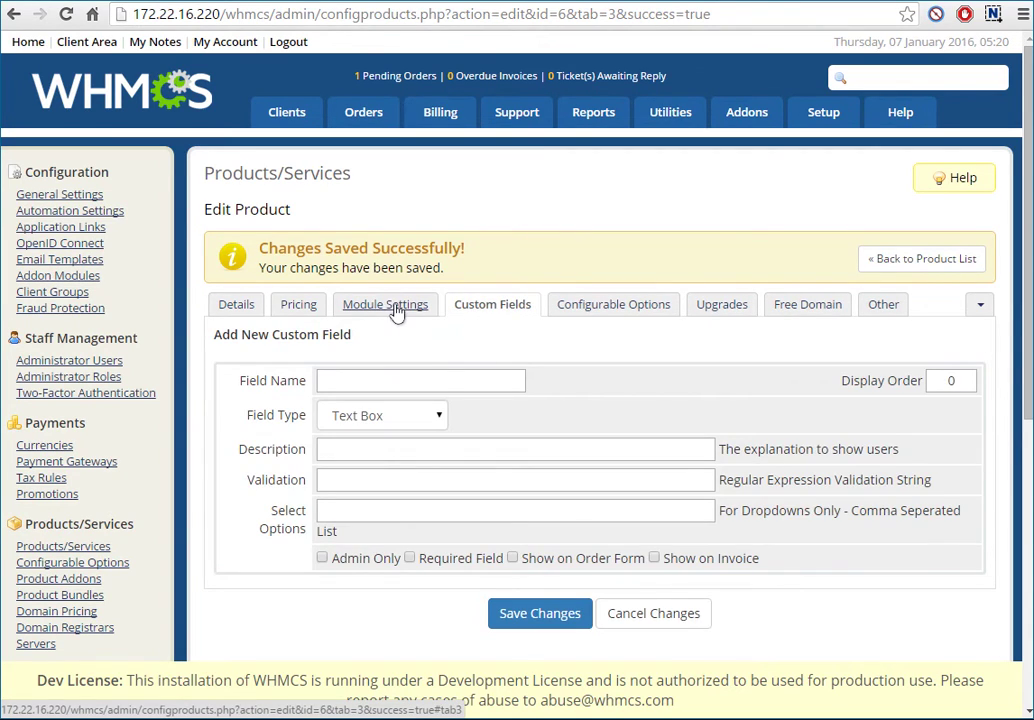
Create configurable option group DemoConfig assigned to DemoGroup - VMProductDemo and save it
{"action": "left_click", "coordinate": [985, 247]}
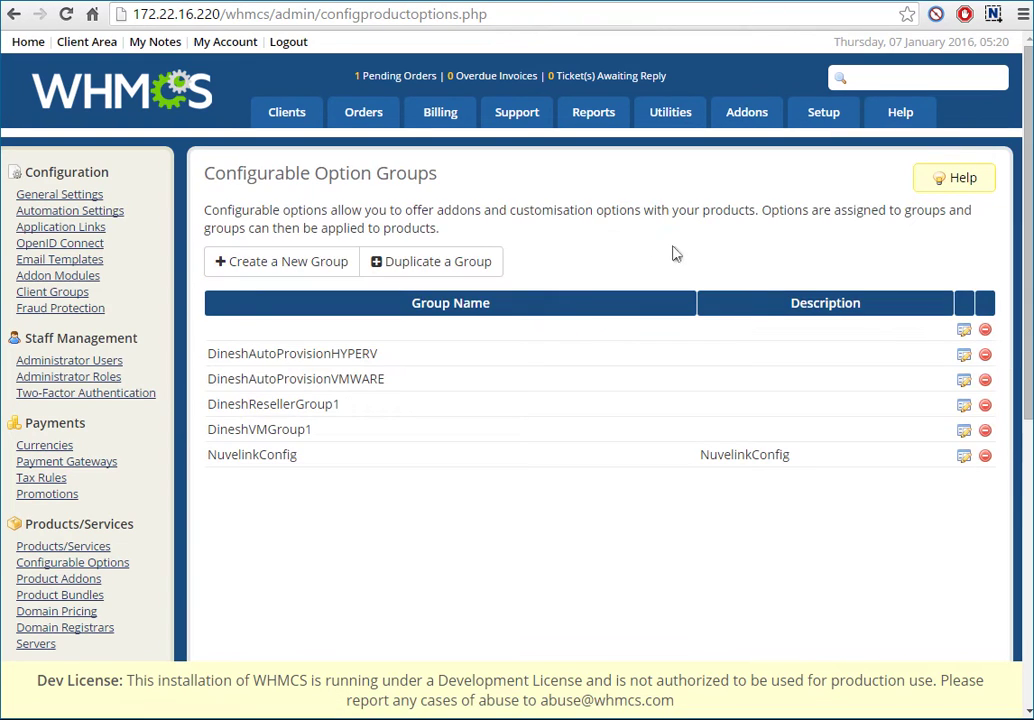
{"action": "left_click", "coordinate": [282, 263]}
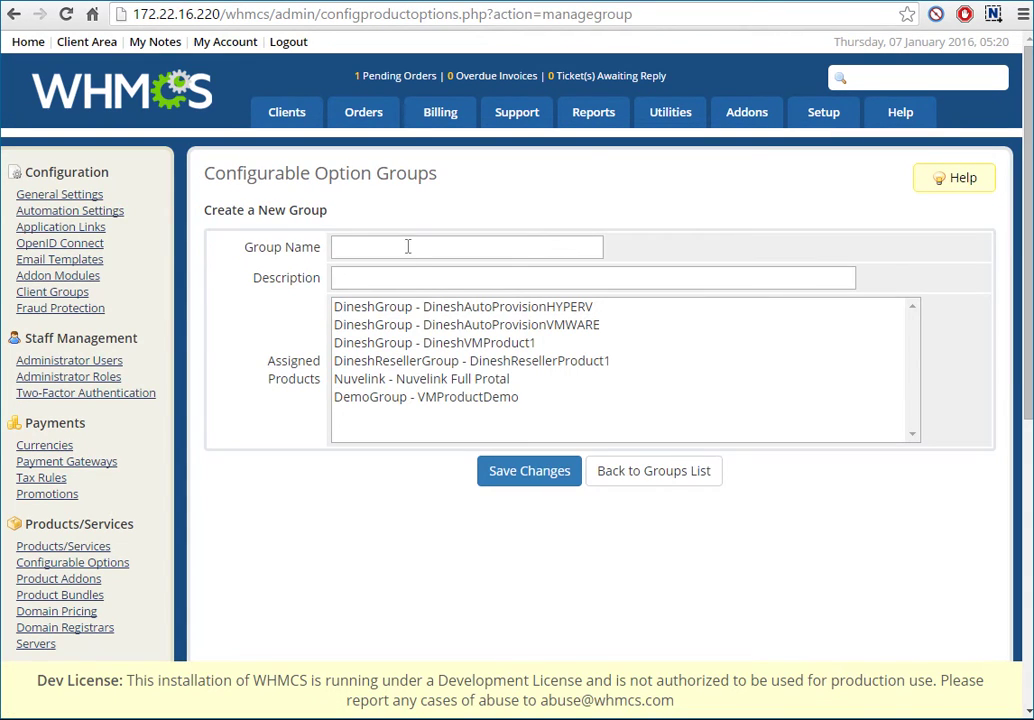
{"action": "left_click", "coordinate": [408, 246]}
{"action": "type", "text": "D"}
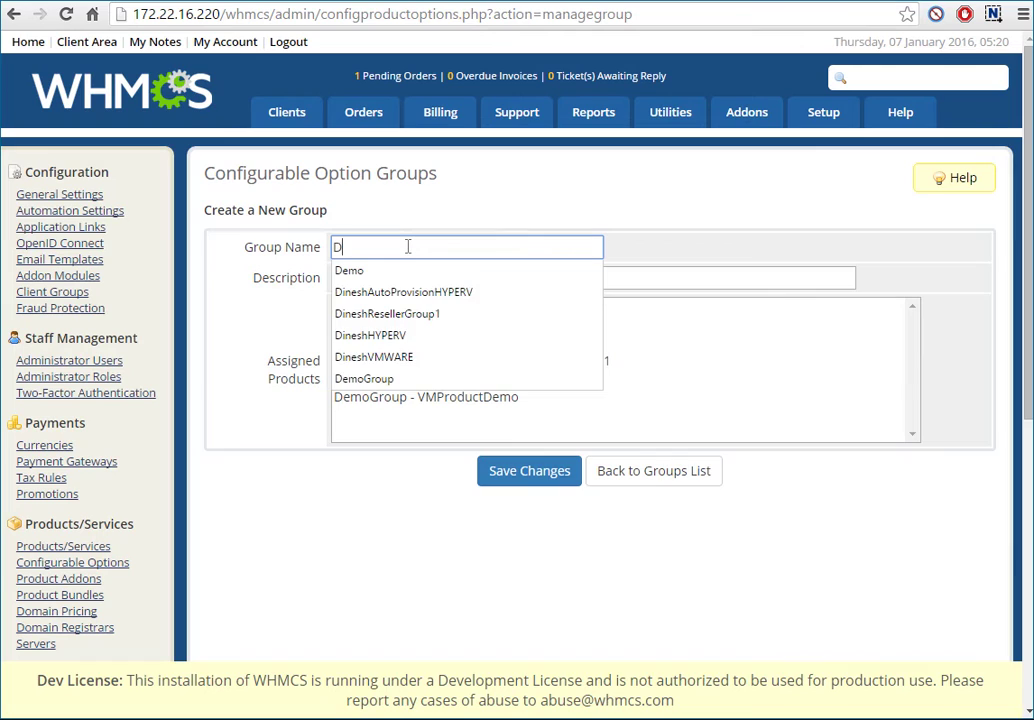
{"action": "type", "text": "emoConfig"}
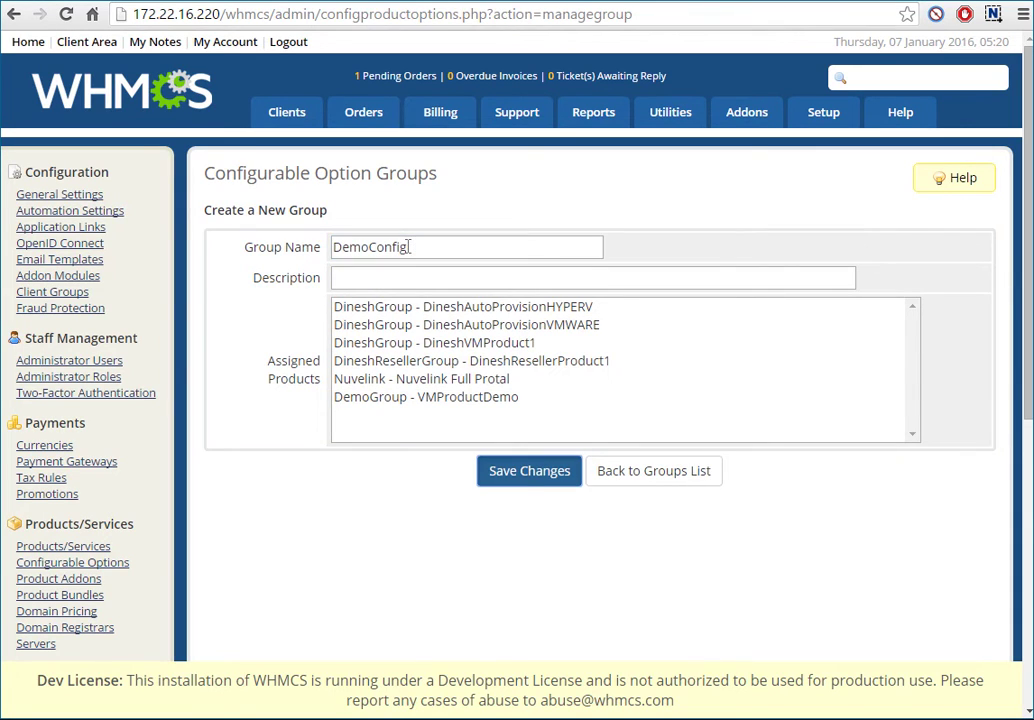
{"action": "left_click", "coordinate": [488, 468]}
{"action": "left_click", "coordinate": [464, 400]}
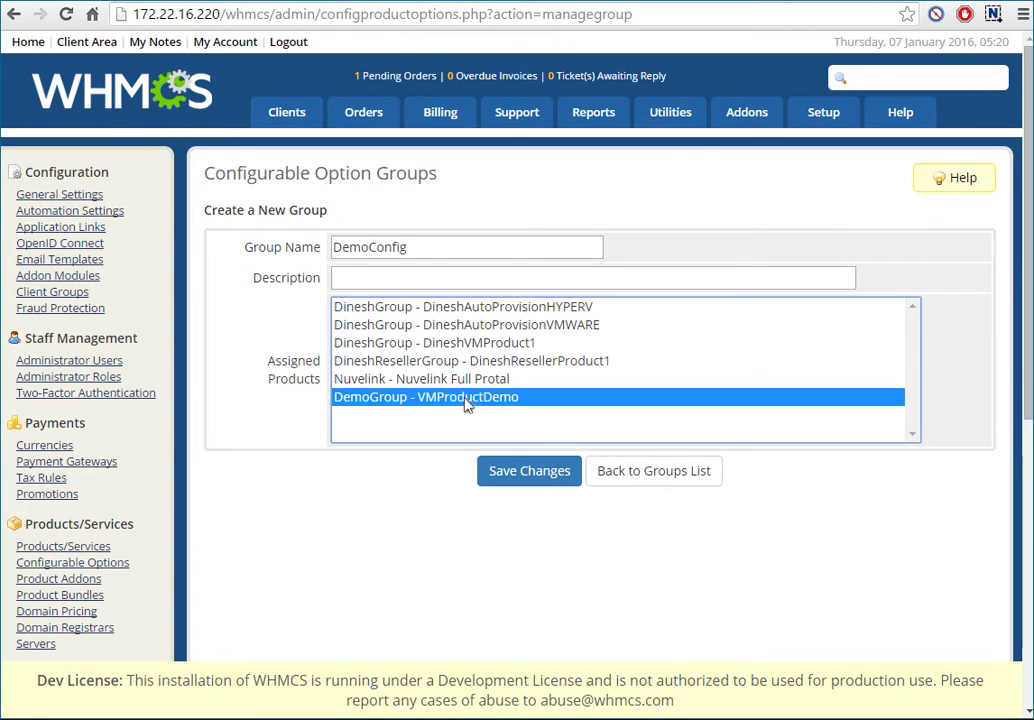
{"action": "left_click", "coordinate": [537, 477]}
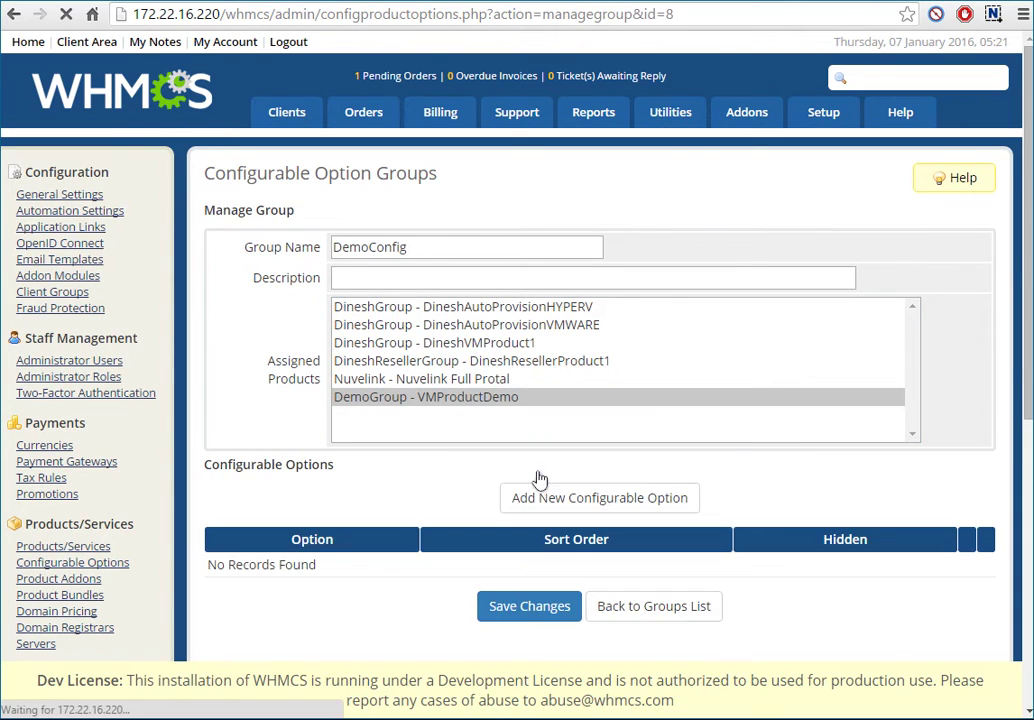
Add a RAM configurable option of type Quantity
{"action": "left_click", "coordinate": [630, 509]}
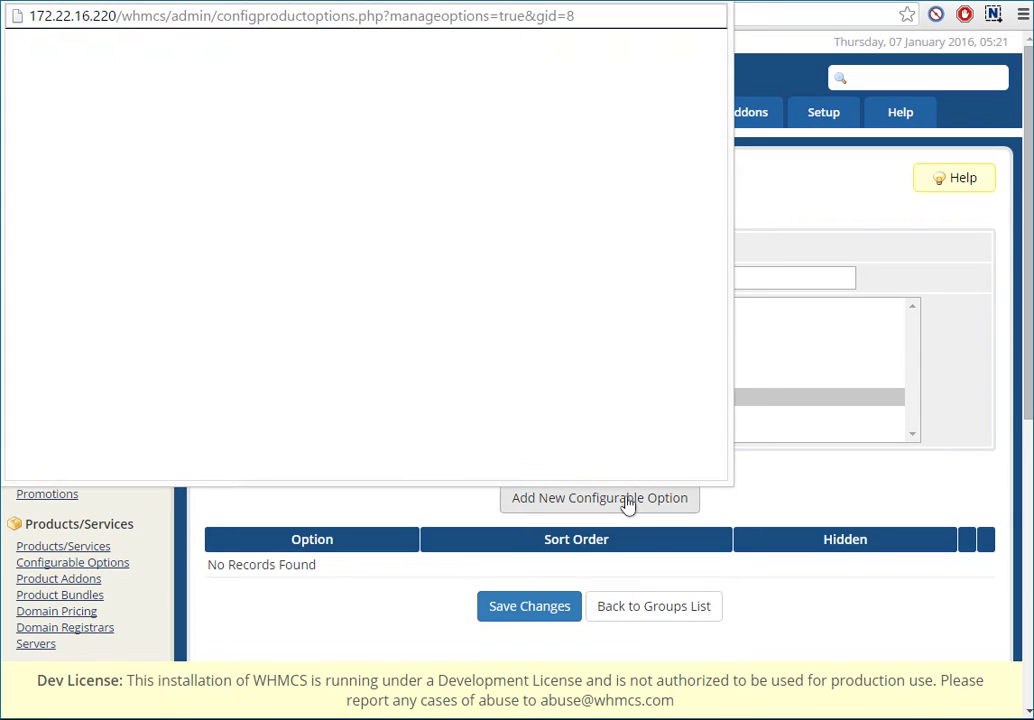
{"action": "left_click", "coordinate": [196, 110]}
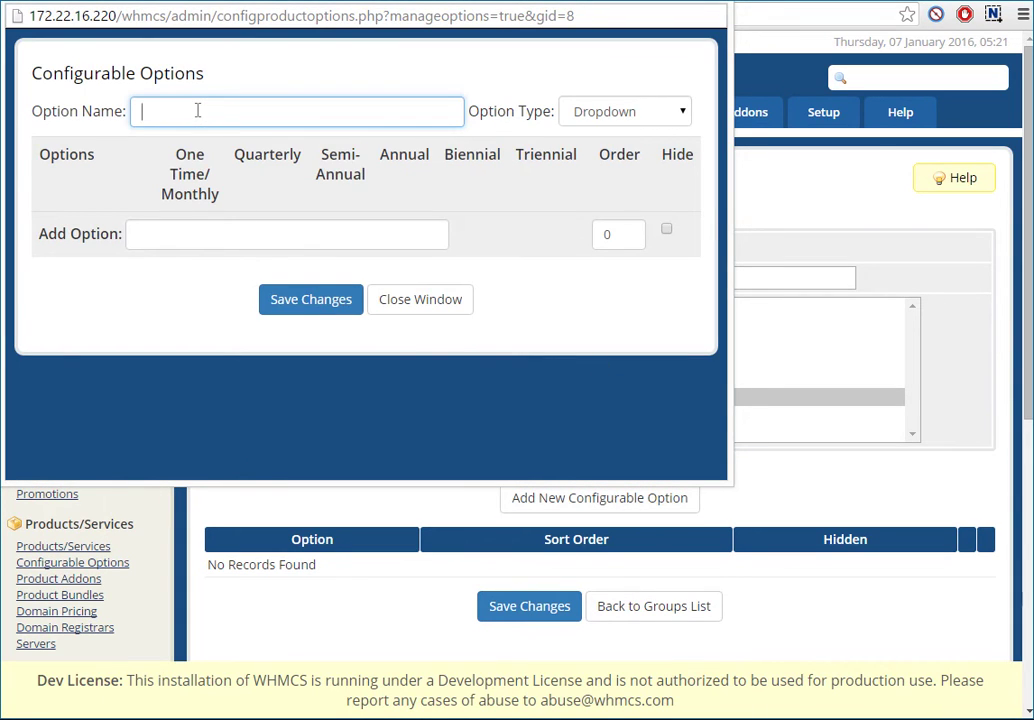
{"action": "type", "text": "RAM"}
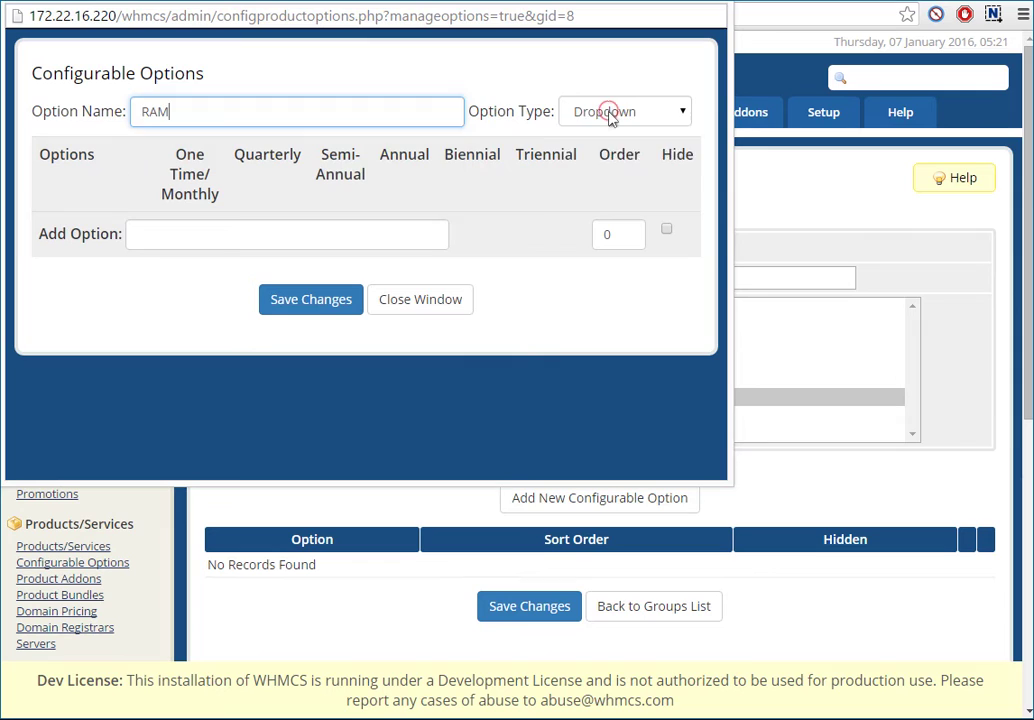
{"action": "left_click", "coordinate": [612, 113]}
{"action": "left_click", "coordinate": [600, 190]}
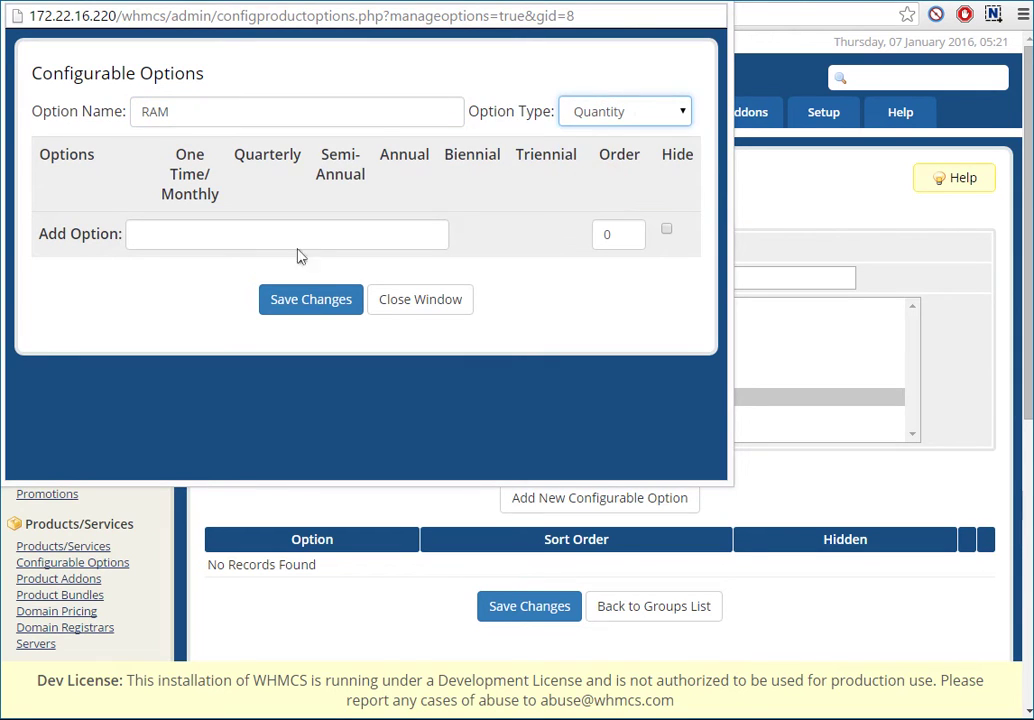
{"action": "left_click", "coordinate": [305, 299]}
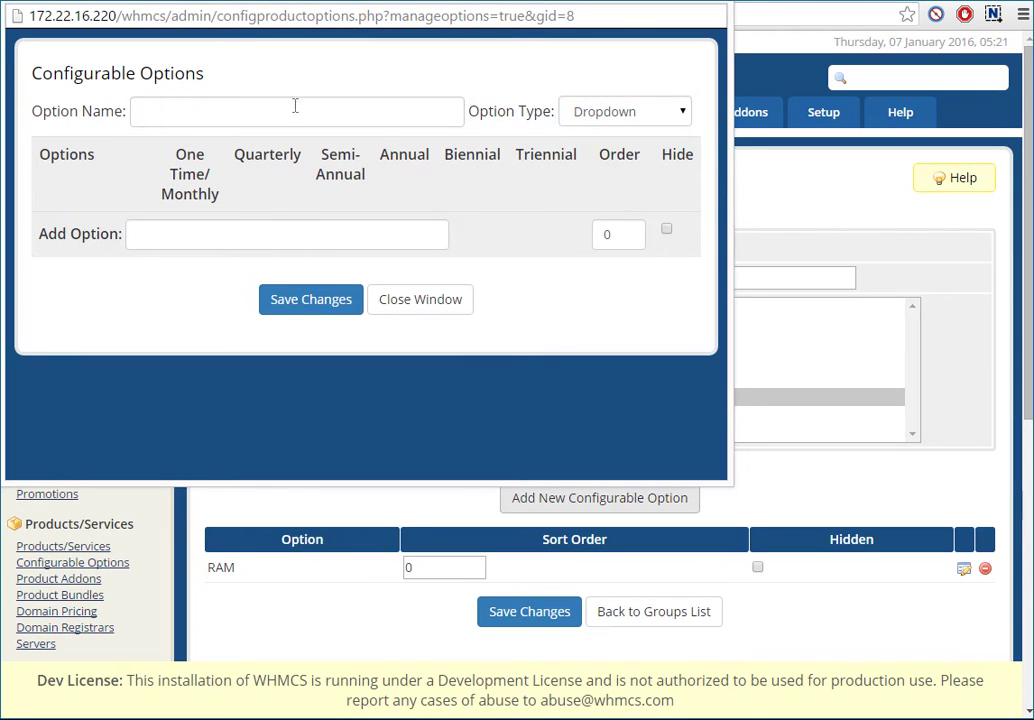
Add a VCPU quantity option with a minimum required quantity of 1
{"action": "left_click", "coordinate": [256, 231]}
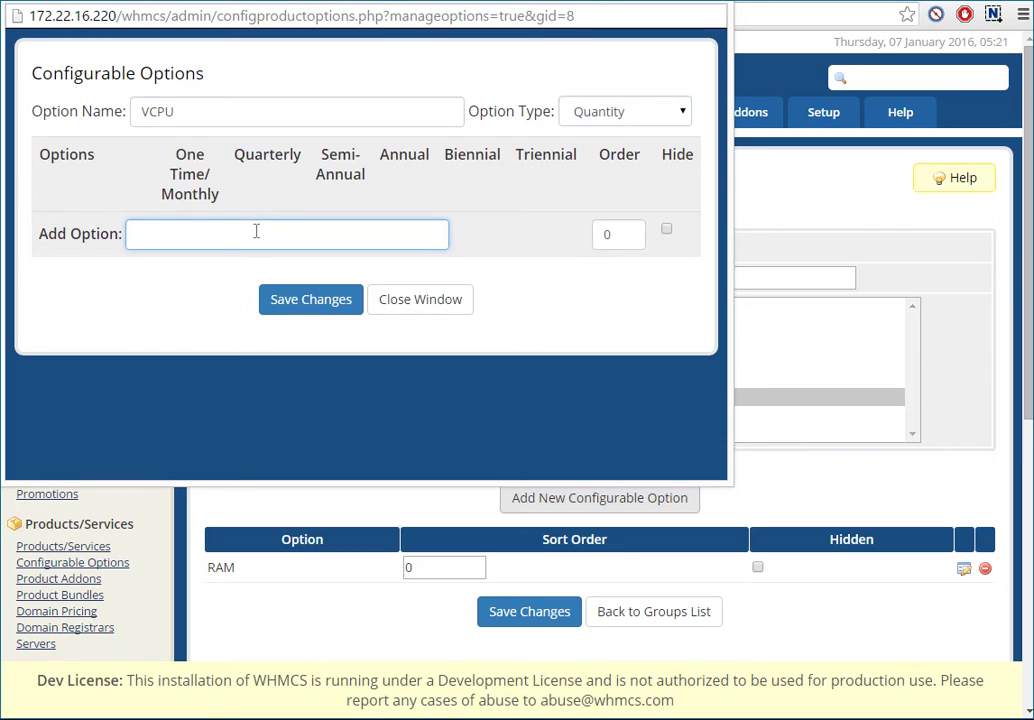
{"action": "type", "text": "vc"}
{"action": "key", "text": "Tab"}
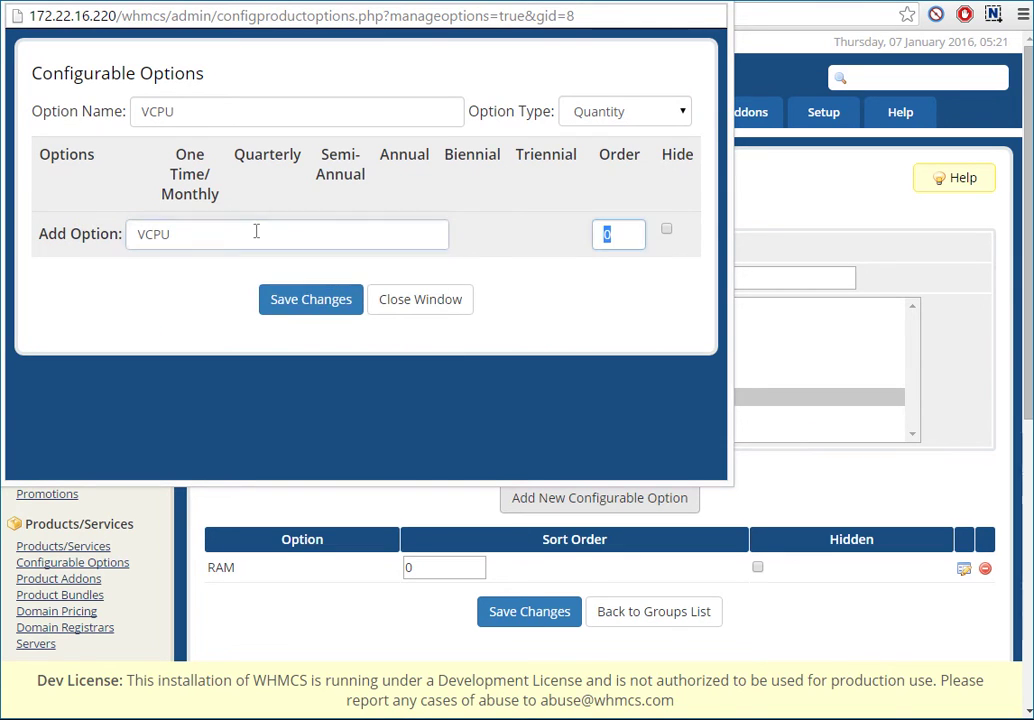
{"action": "left_click", "coordinate": [297, 306]}
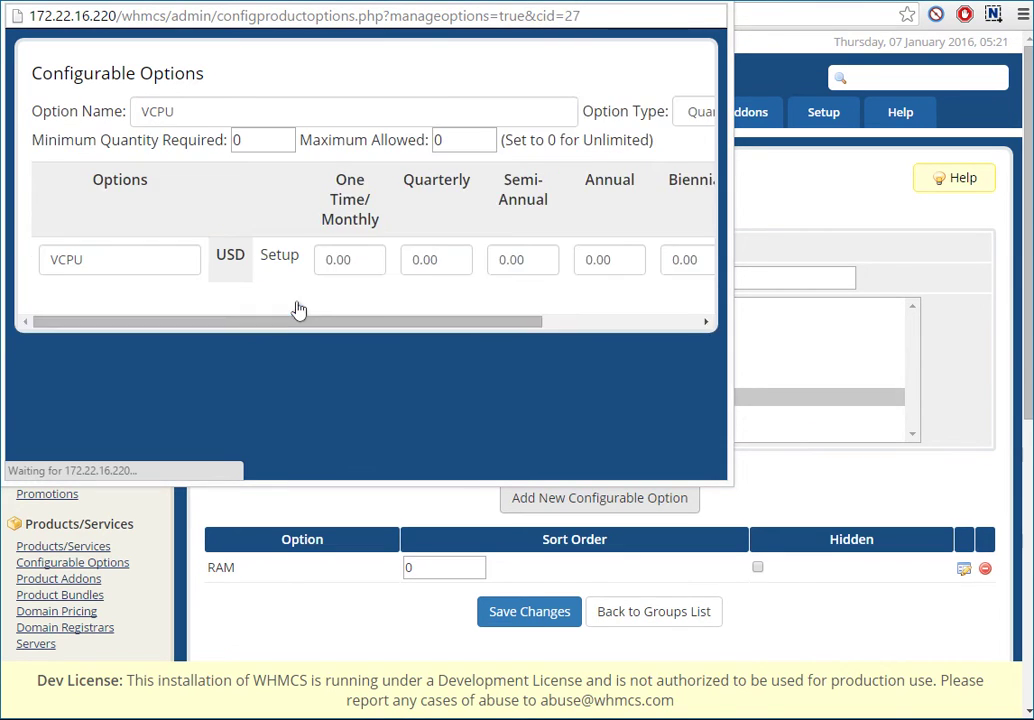
{"action": "left_click", "coordinate": [261, 139]}
{"action": "key", "text": "BackSpace"}
{"action": "type", "text": "1"}
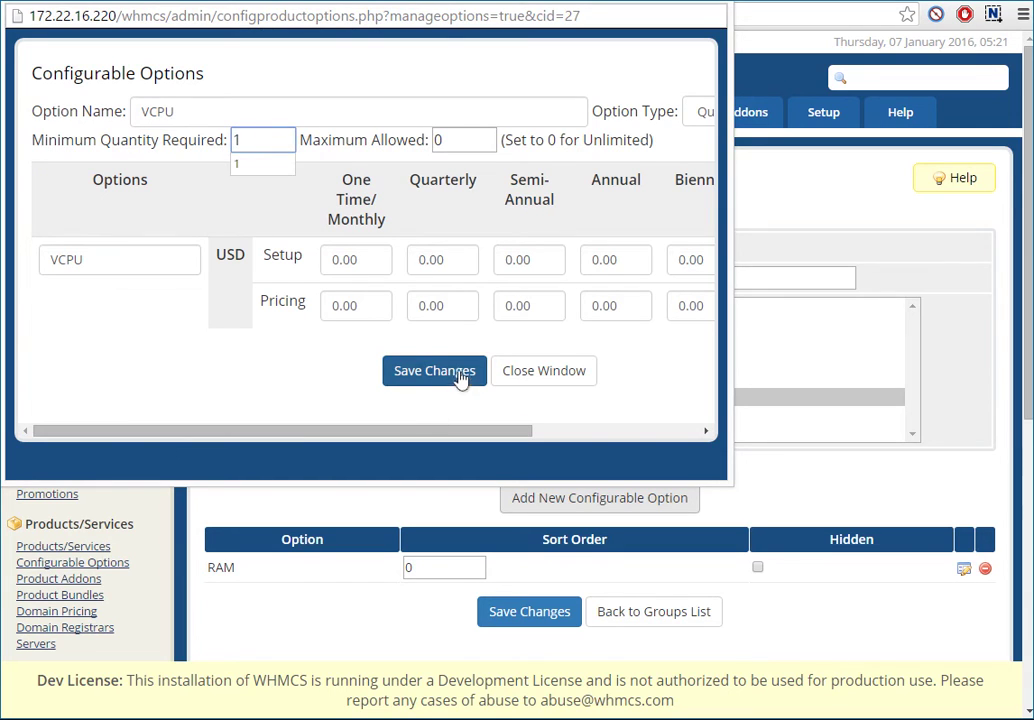
{"action": "left_click", "coordinate": [460, 374]}
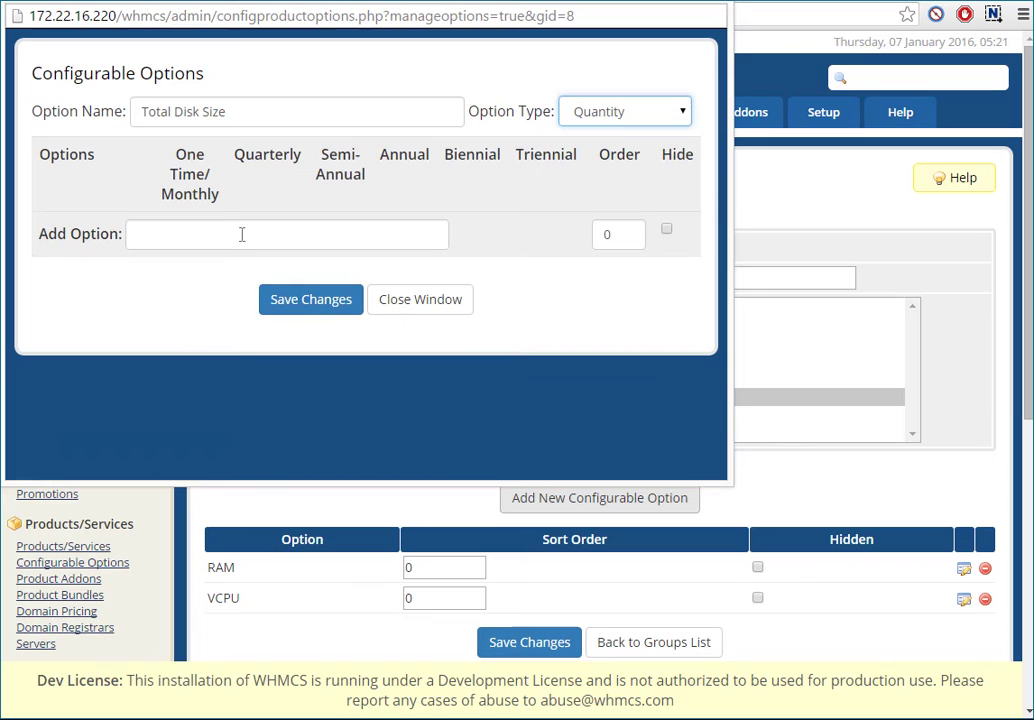
Give the Total Disk Size option the unit GB and save it
{"action": "left_click", "coordinate": [240, 236]}
{"action": "type", "text": "GB"}
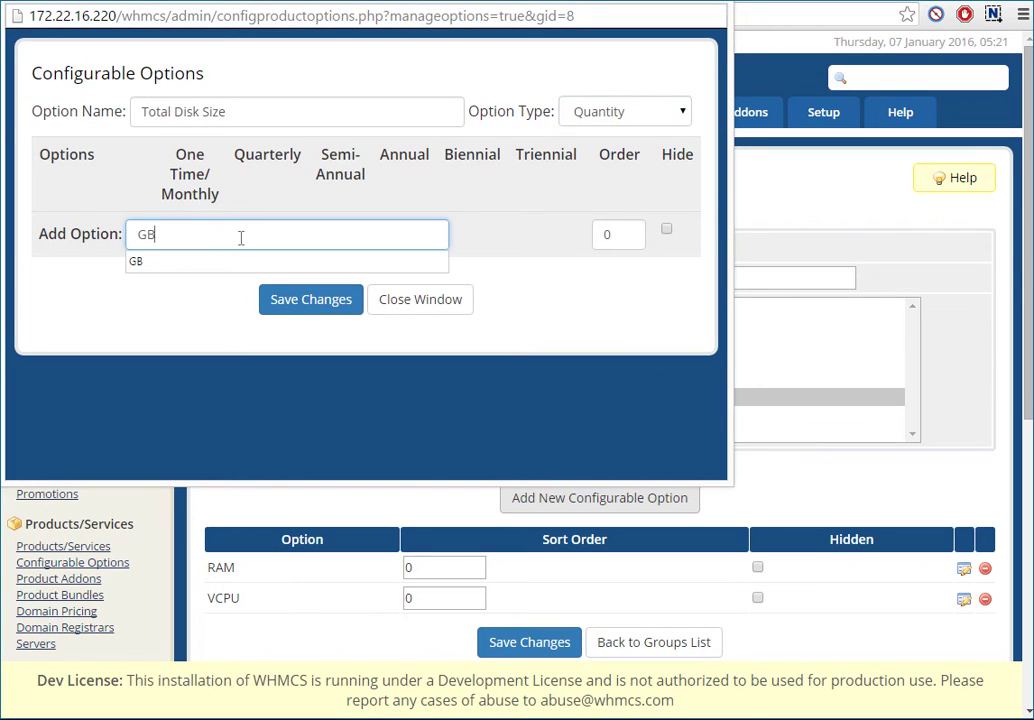
{"action": "left_click", "coordinate": [307, 300]}
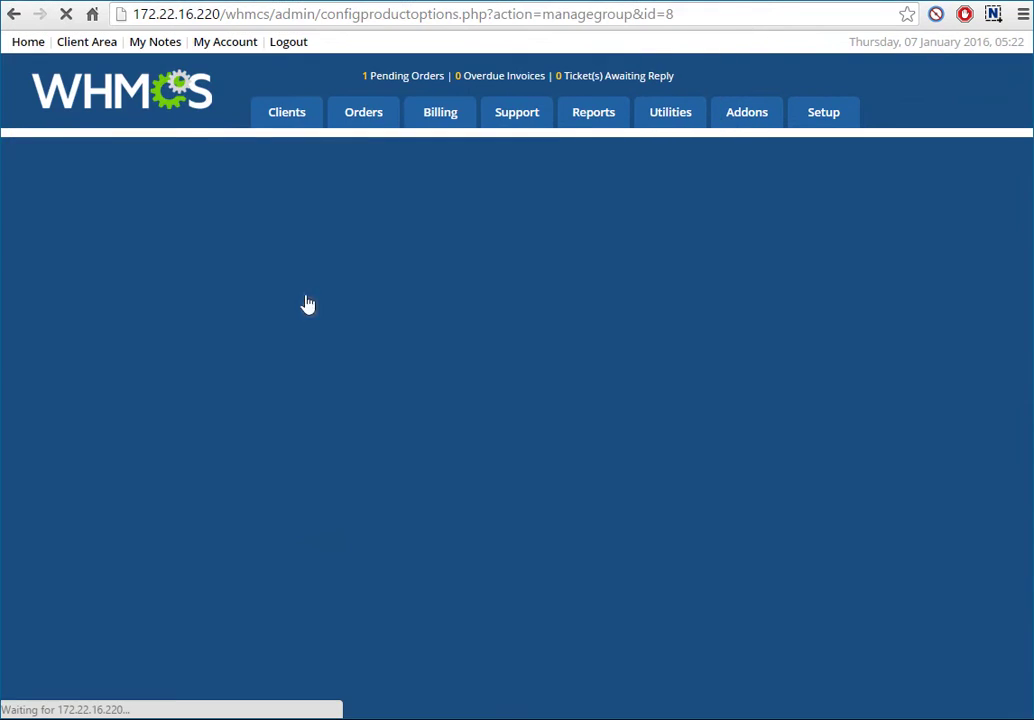
Add a Virtualization Type dropdown option offering HYPERV
{"action": "left_click", "coordinate": [590, 497]}
{"action": "type", "text": "Virtualization Type"}
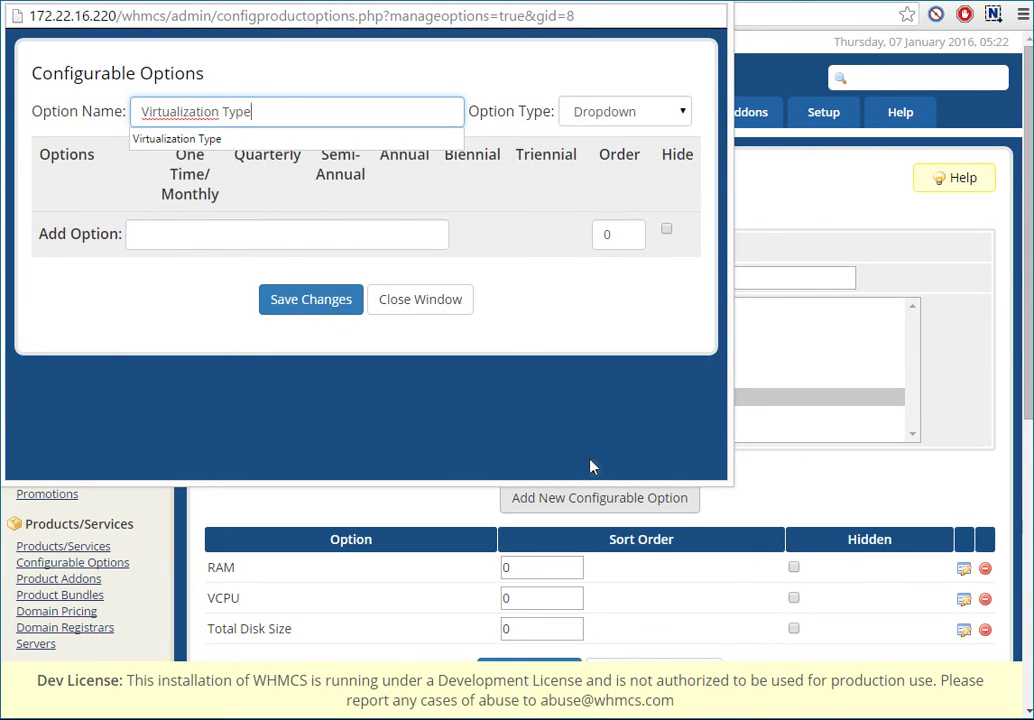
{"action": "type", "text": "HYPERV"}
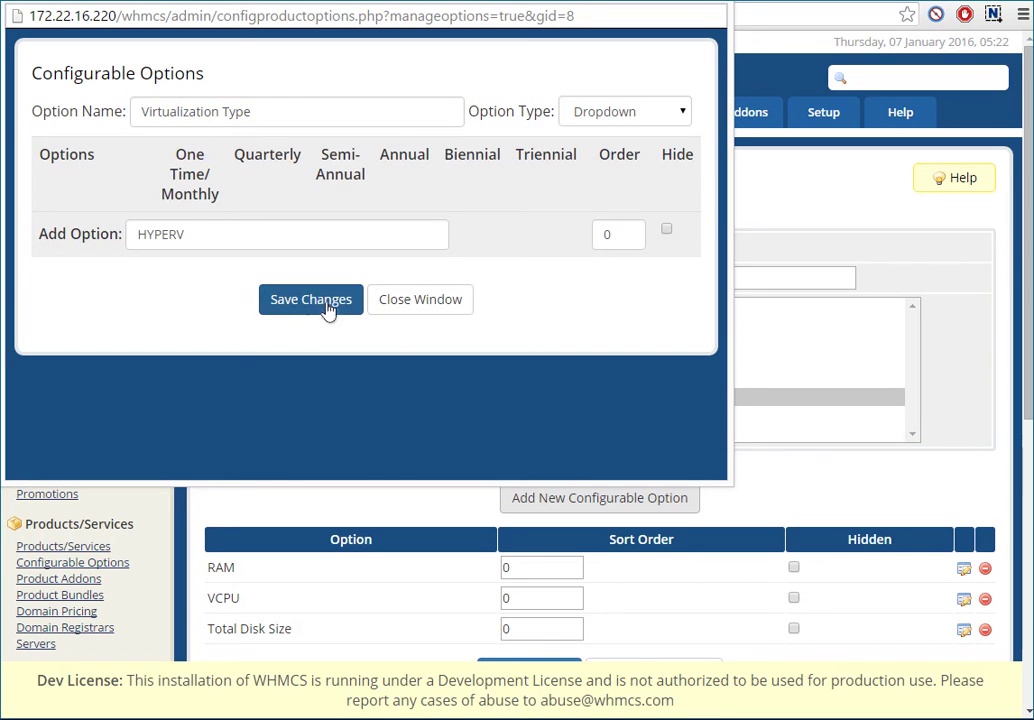
{"action": "left_click", "coordinate": [303, 305]}
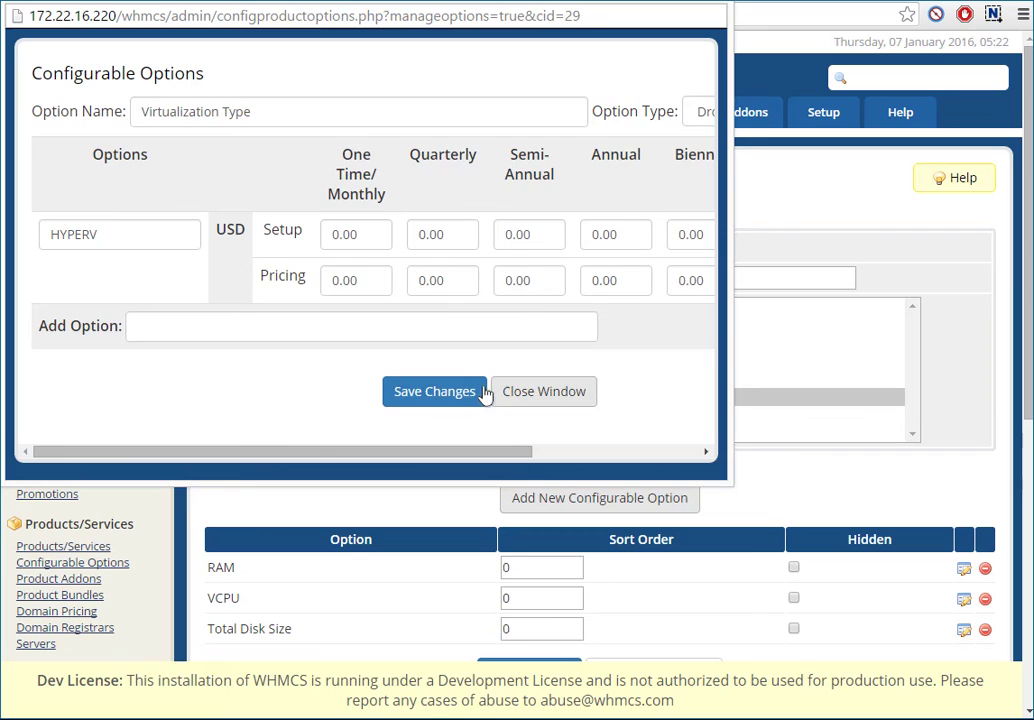
{"action": "left_click", "coordinate": [411, 392]}
{"action": "type", "text": "ate"}
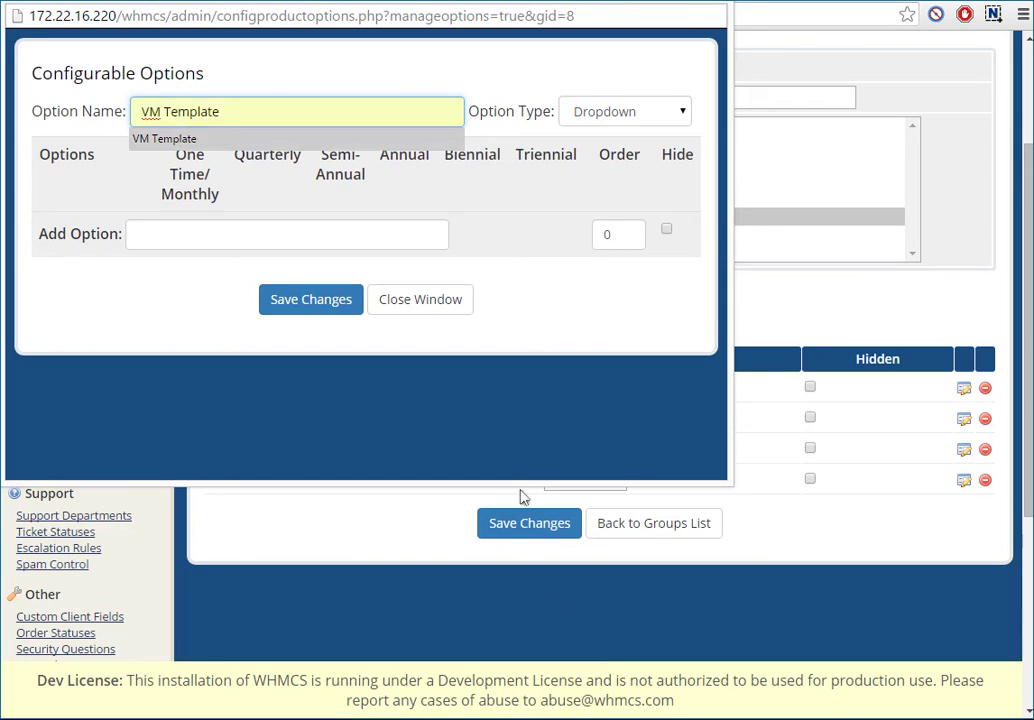
Give the VM Template dropdown the option HYPERVubuntu140464Bit and save it
{"action": "key", "text": "Tab"}
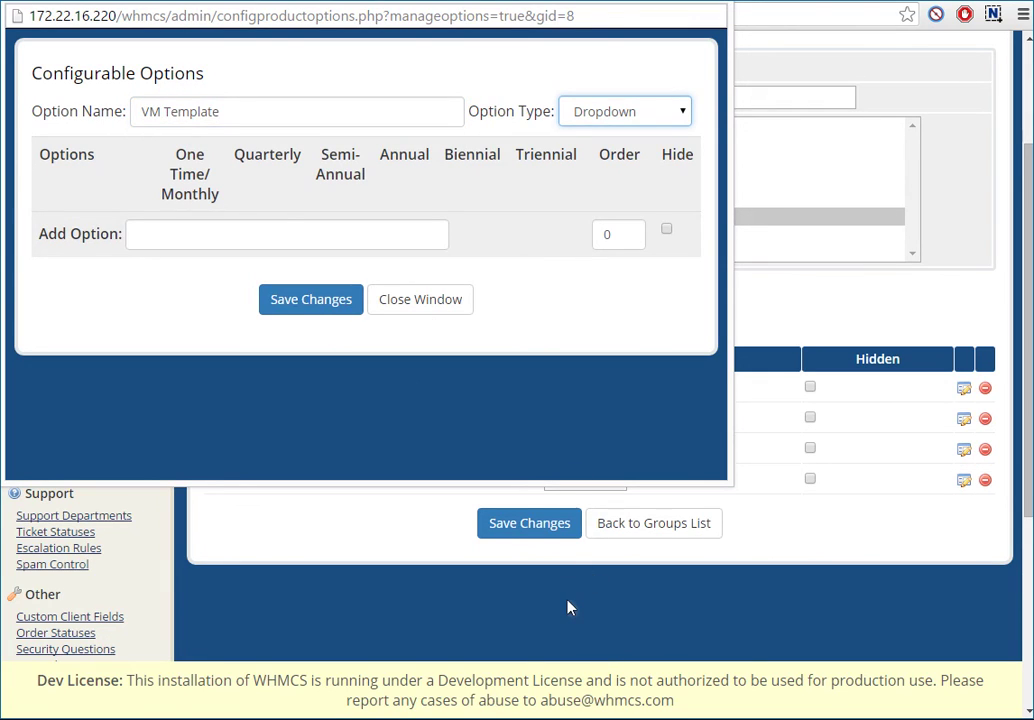
{"action": "type", "text": "HYPERVubuntu140464Bit"}
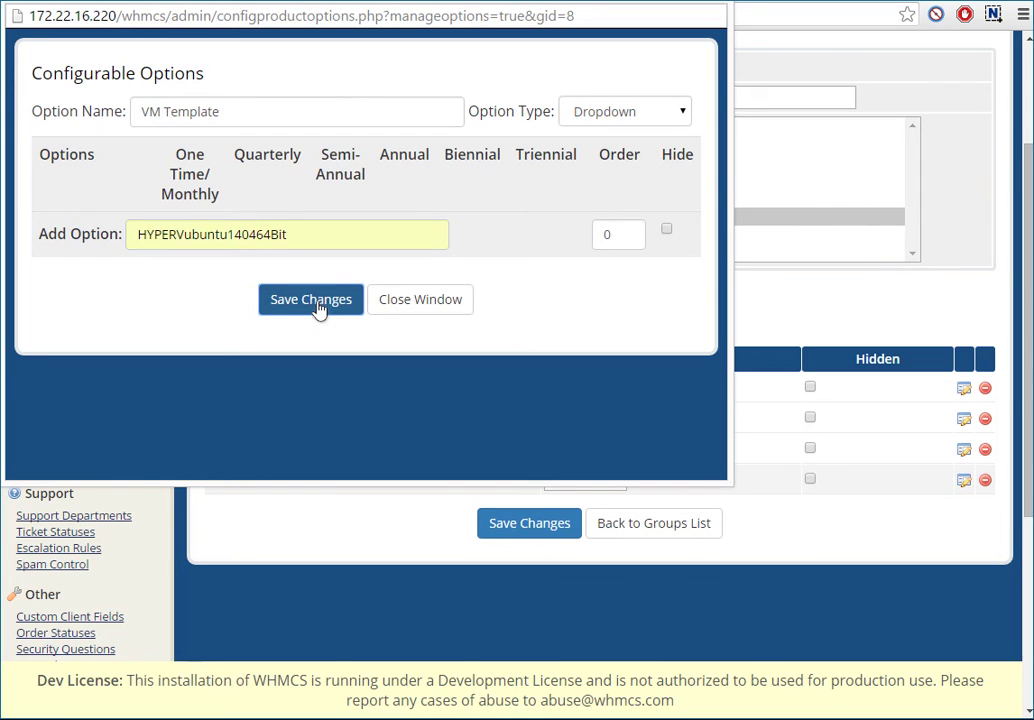
{"action": "left_click", "coordinate": [318, 305]}
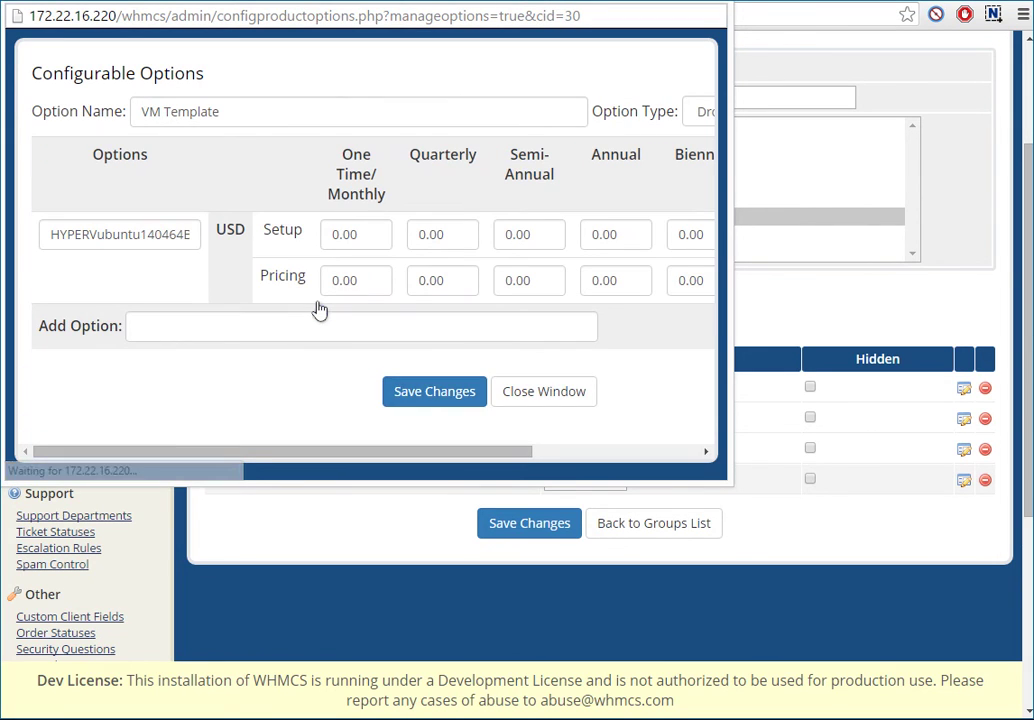
Close the option window and review DemoConfig's five configurable options
{"action": "left_click", "coordinate": [547, 395]}
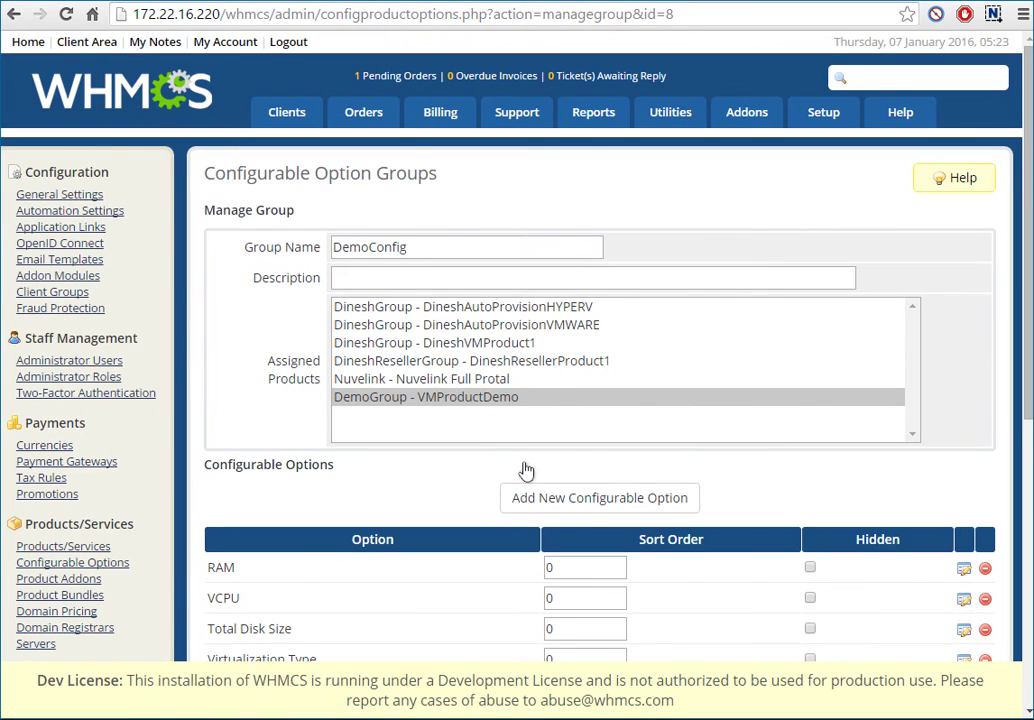
{"action": "scroll", "coordinate": [527, 470], "scroll_direction": "down", "scroll_amount": 3}
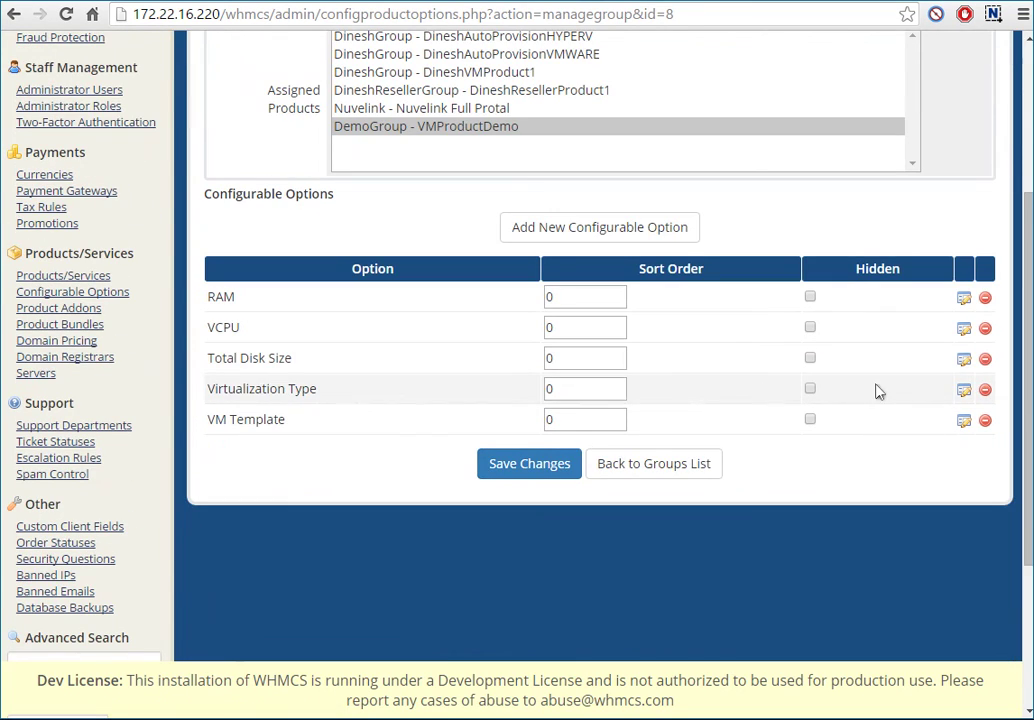
{"action": "scroll", "coordinate": [877, 391], "scroll_direction": "up", "scroll_amount": 3}
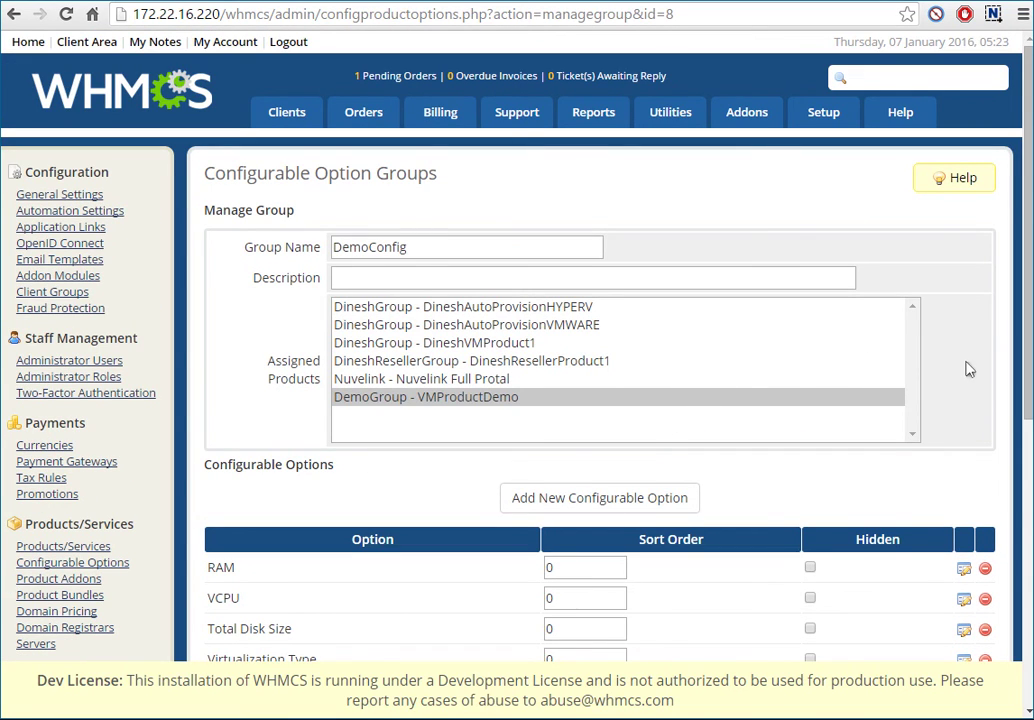
{"action": "scroll", "coordinate": [965, 369], "scroll_direction": "down", "scroll_amount": 3}
{"action": "scroll", "coordinate": [965, 369], "scroll_direction": "up", "scroll_amount": 3}
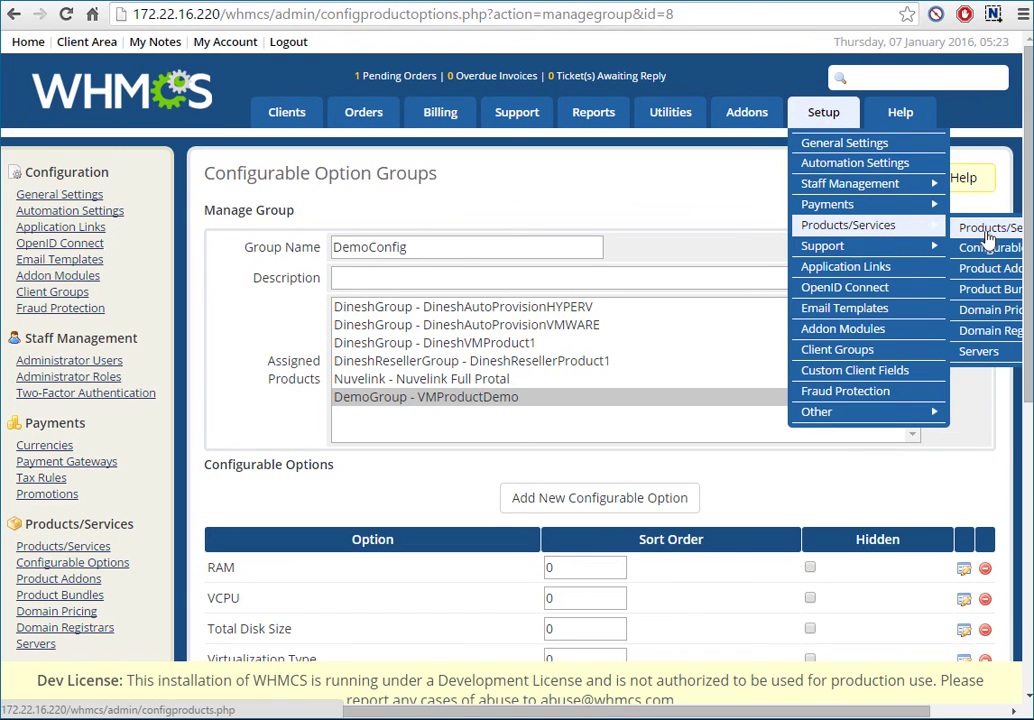
Open VMProductDemo and review its pricing, module, custom field and configurable option settings
{"action": "left_click", "coordinate": [993, 229]}
{"action": "scroll", "coordinate": [988, 235], "scroll_direction": "down", "scroll_amount": 2}
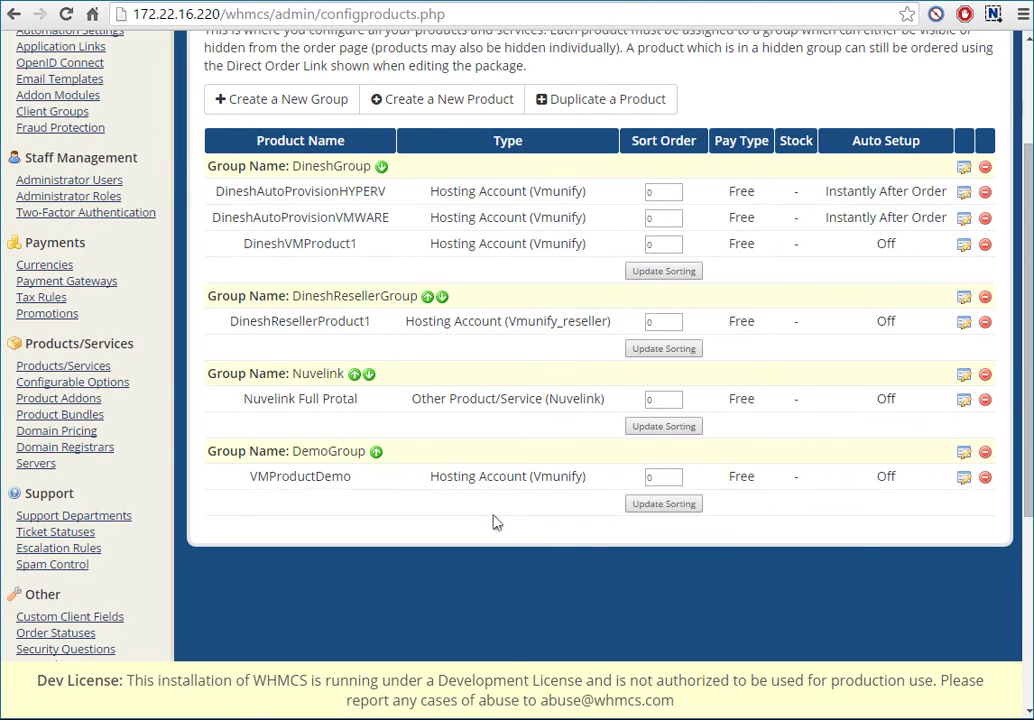
{"action": "left_click", "coordinate": [964, 478]}
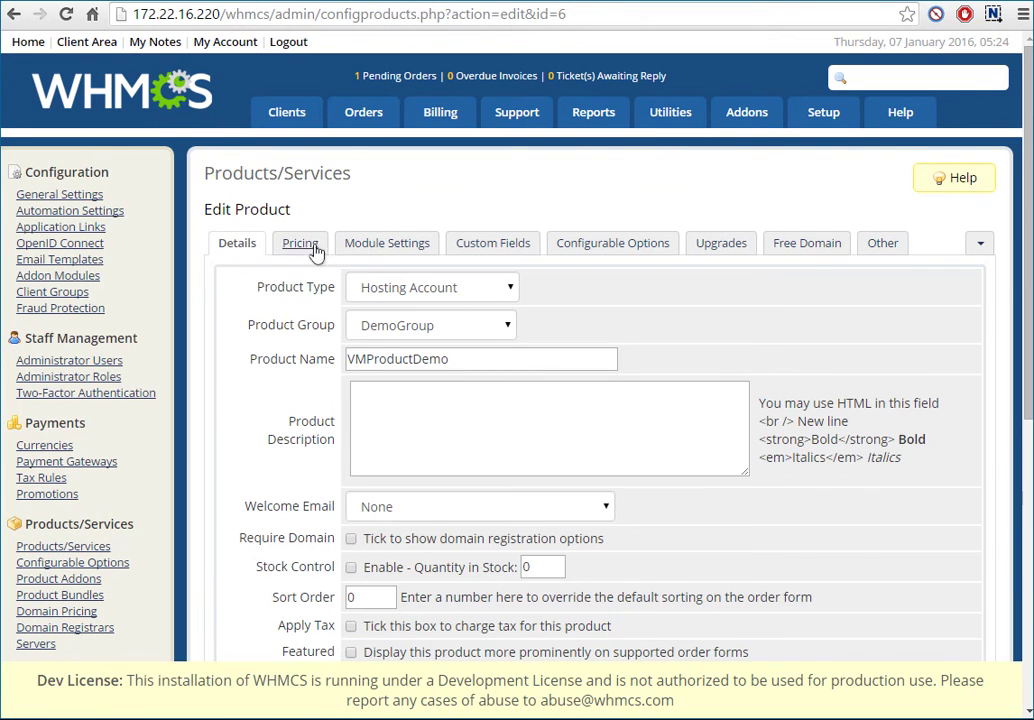
{"action": "left_click", "coordinate": [297, 245]}
{"action": "left_click", "coordinate": [390, 243]}
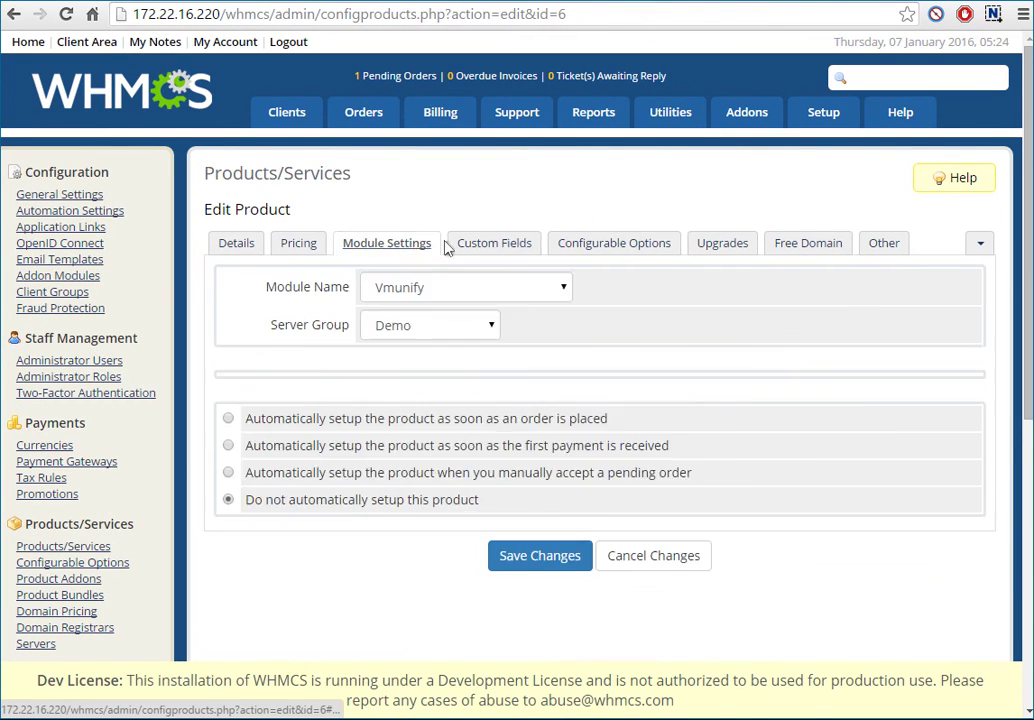
{"action": "left_click", "coordinate": [452, 245]}
{"action": "left_click", "coordinate": [610, 245]}
Enable upgrading and downgrading of VMProductDemo's configurable options and save
{"action": "left_click", "coordinate": [723, 243]}
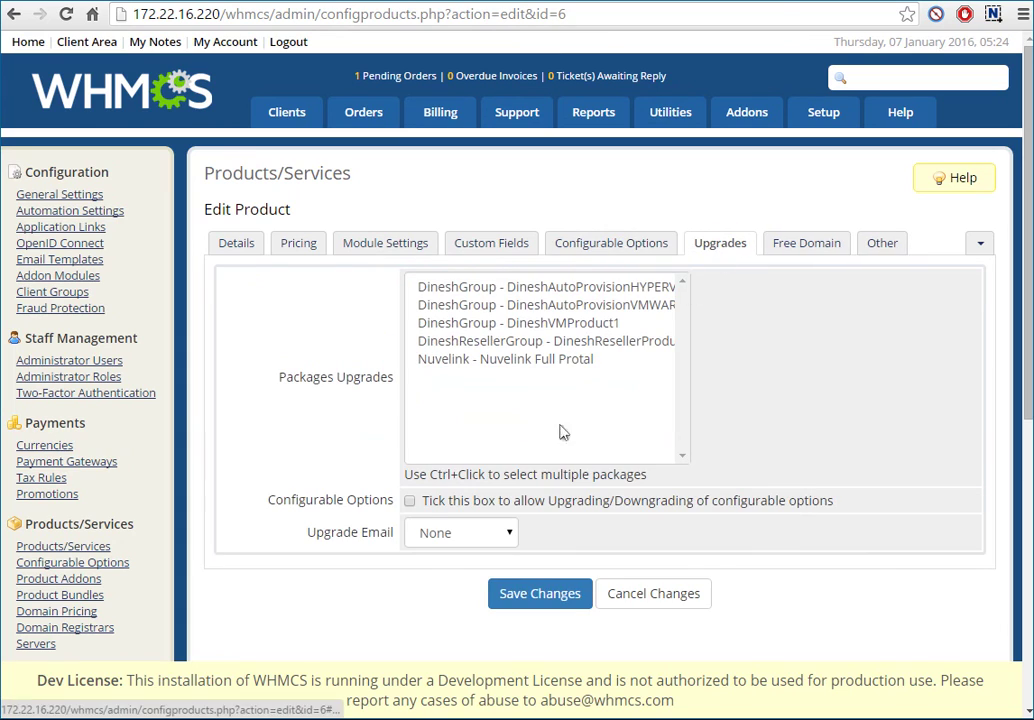
{"action": "left_click", "coordinate": [411, 500]}
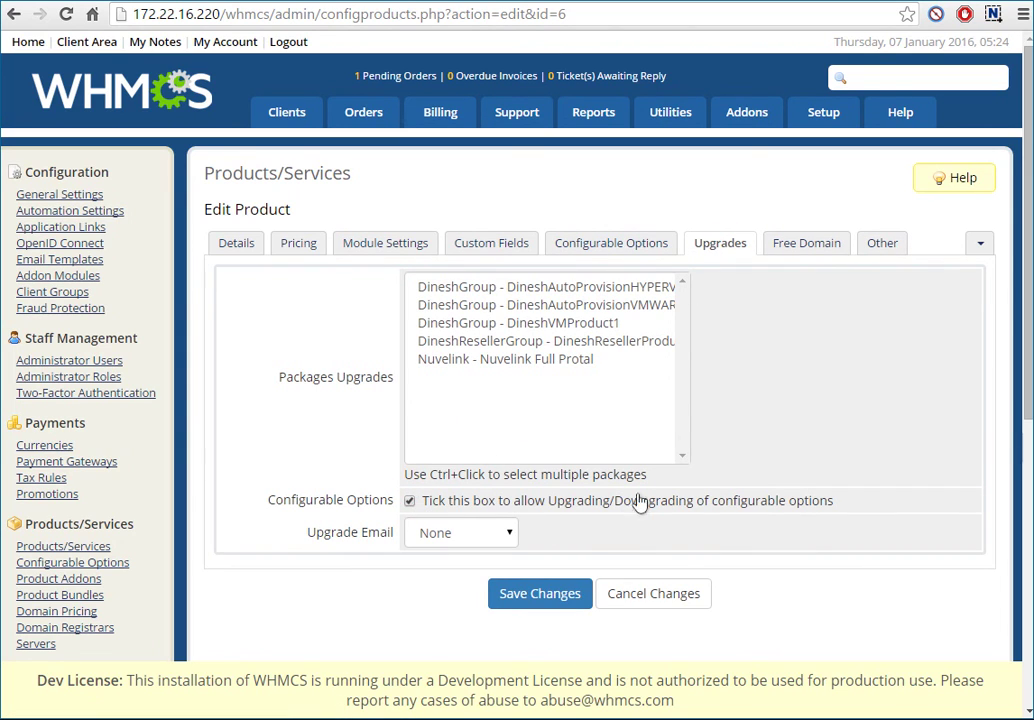
{"action": "left_click", "coordinate": [529, 598]}
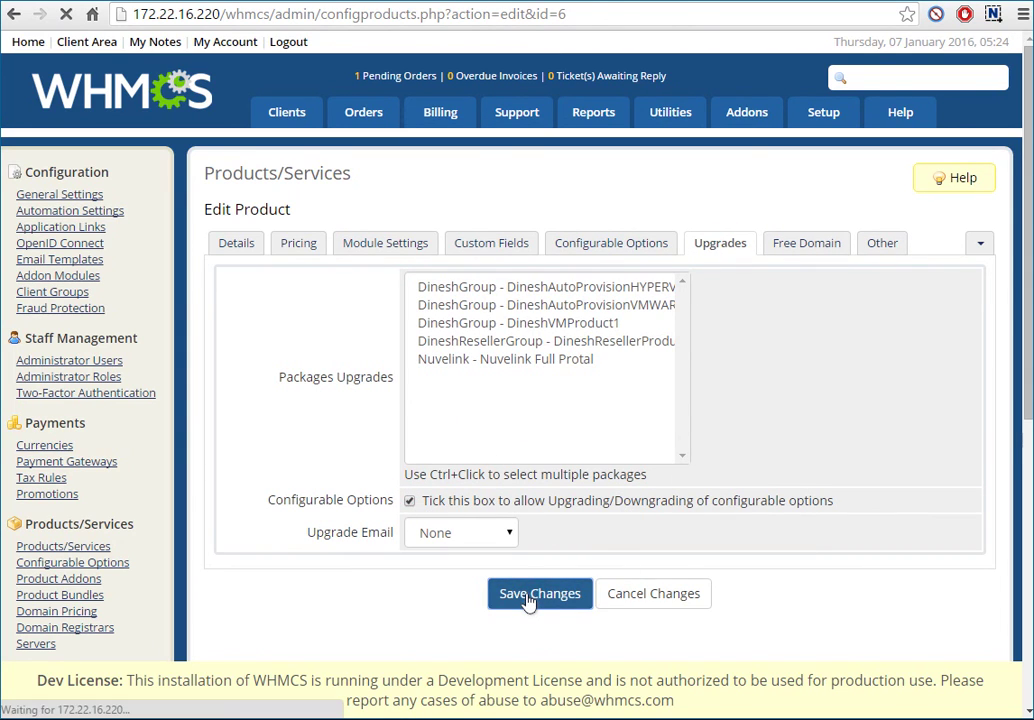